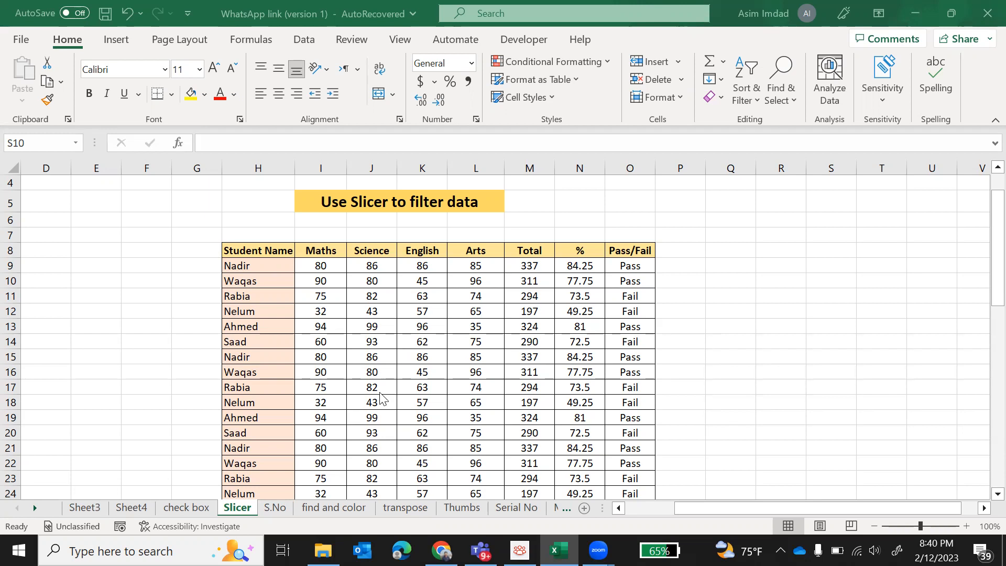
# Format the student marks range H8:O32 as a table with the first-row blue Medium style, keeping its first row as headers.
pyautogui.scroll(-1, 681, 360)
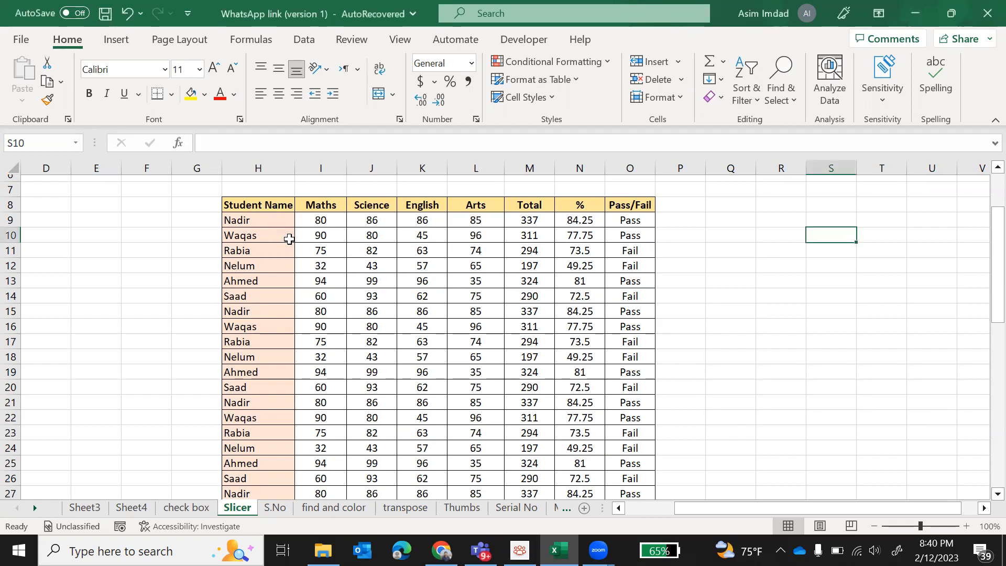
pyautogui.click(272, 206)
pyautogui.moveTo(265, 209); pyautogui.dragTo(620, 455)
pyautogui.scroll(5, 787, 357)
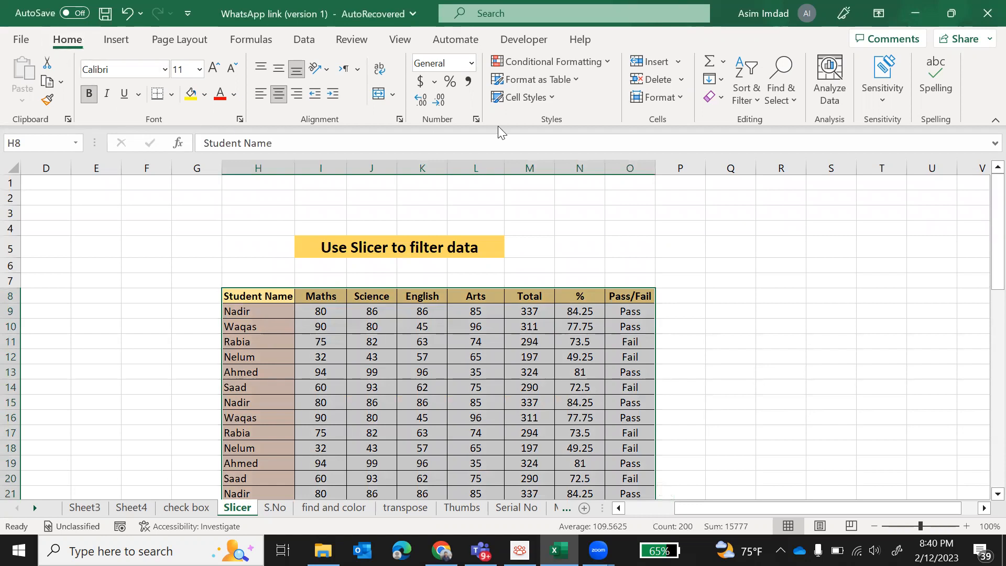
pyautogui.click(573, 82)
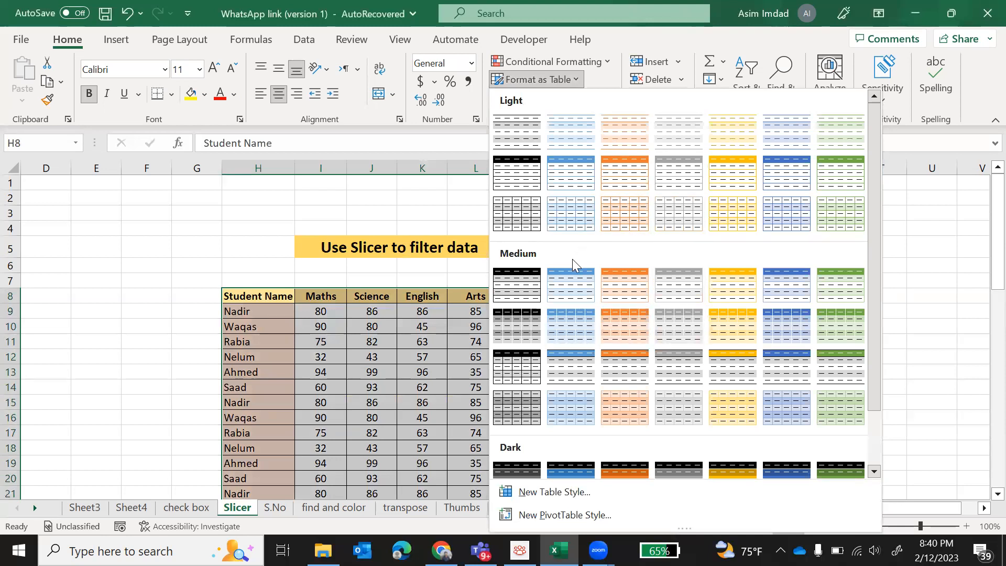
pyautogui.click(573, 297)
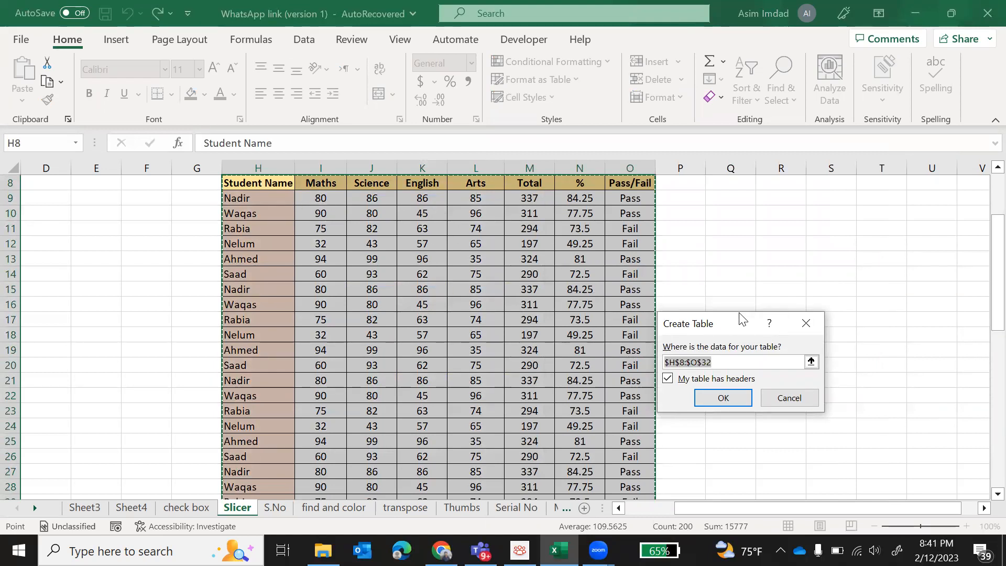
pyautogui.moveTo(742, 318); pyautogui.dragTo(590, 210)
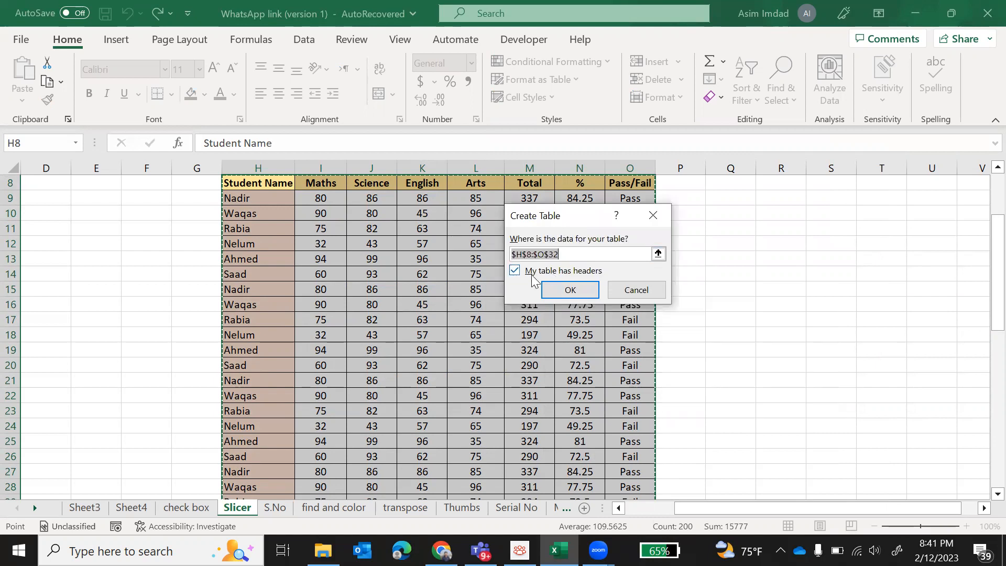
pyautogui.click(514, 271)
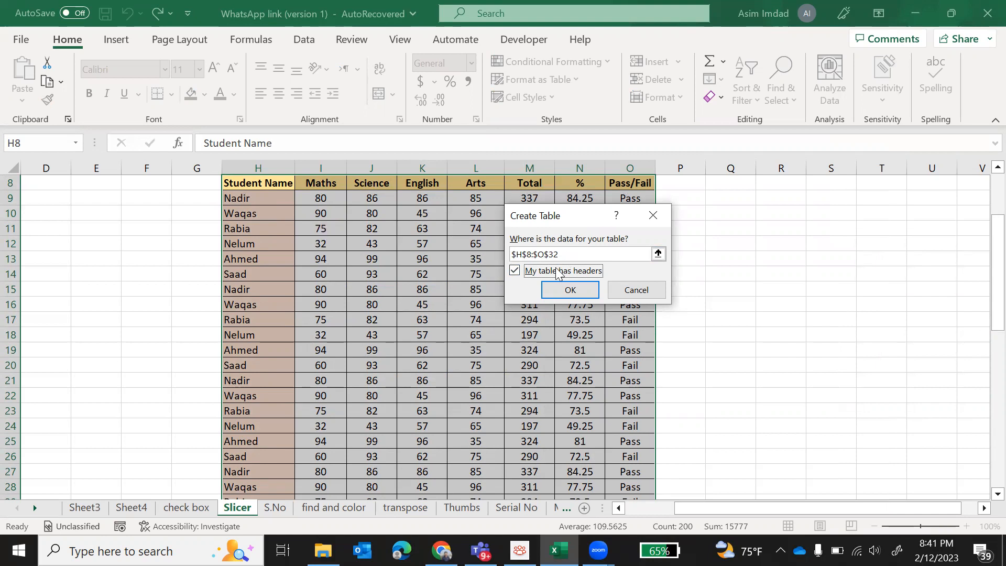
pyautogui.click(572, 296)
pyautogui.click(731, 299)
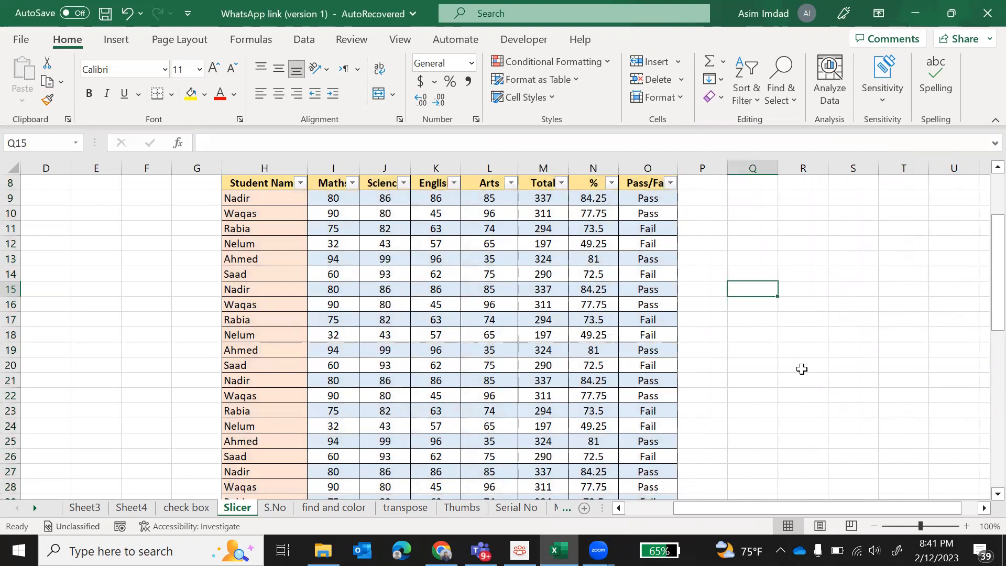
# Insert a Pass/Fail slicer for the student table and place it beside the table, shrunk to 1.07" high.
pyautogui.scroll(1, 801, 369)
pyautogui.moveTo(261, 228); pyautogui.dragTo(663, 466)
pyautogui.scroll(4, 807, 332)
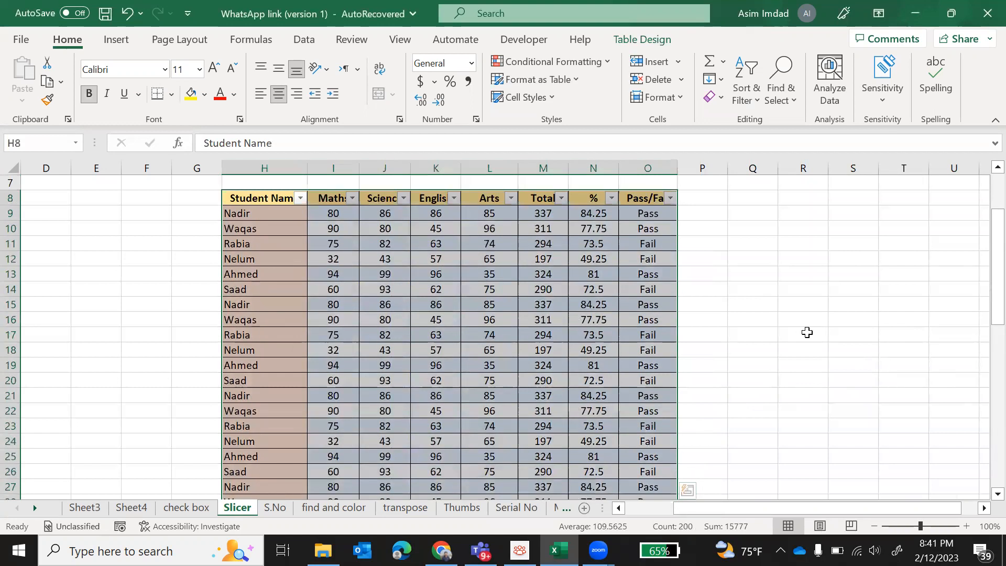
pyautogui.click(123, 46)
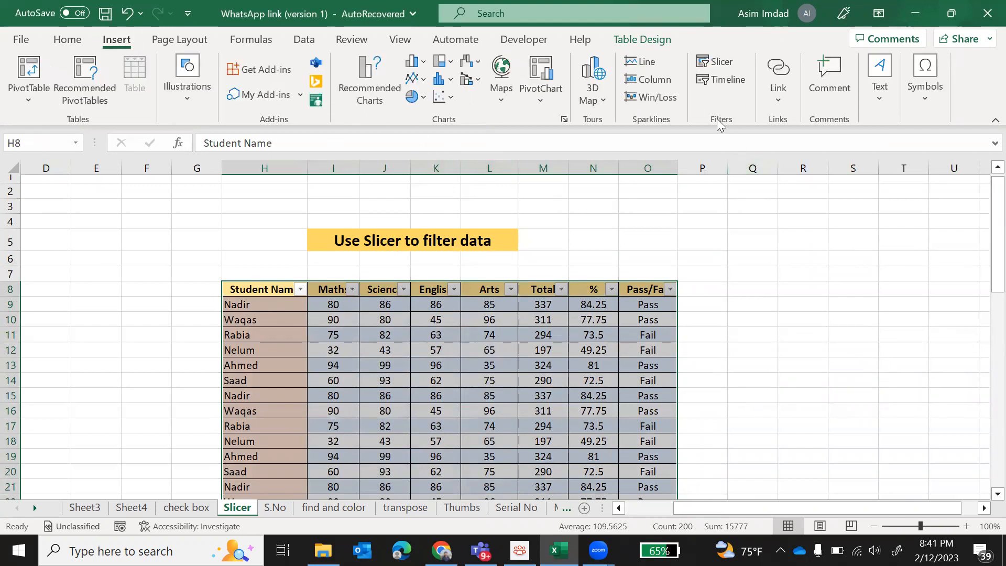
pyautogui.click(727, 62)
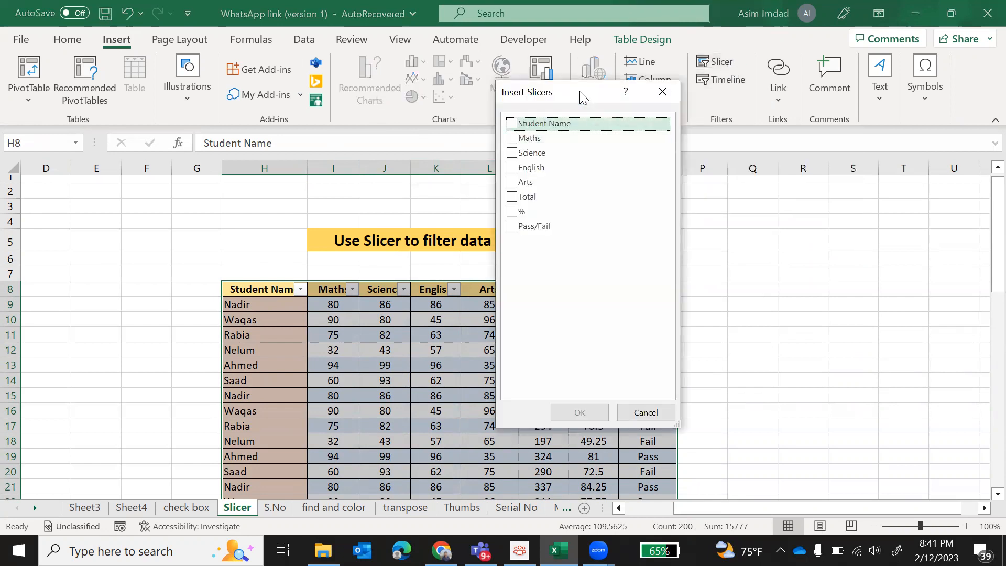
pyautogui.moveTo(586, 95); pyautogui.dragTo(792, 151)
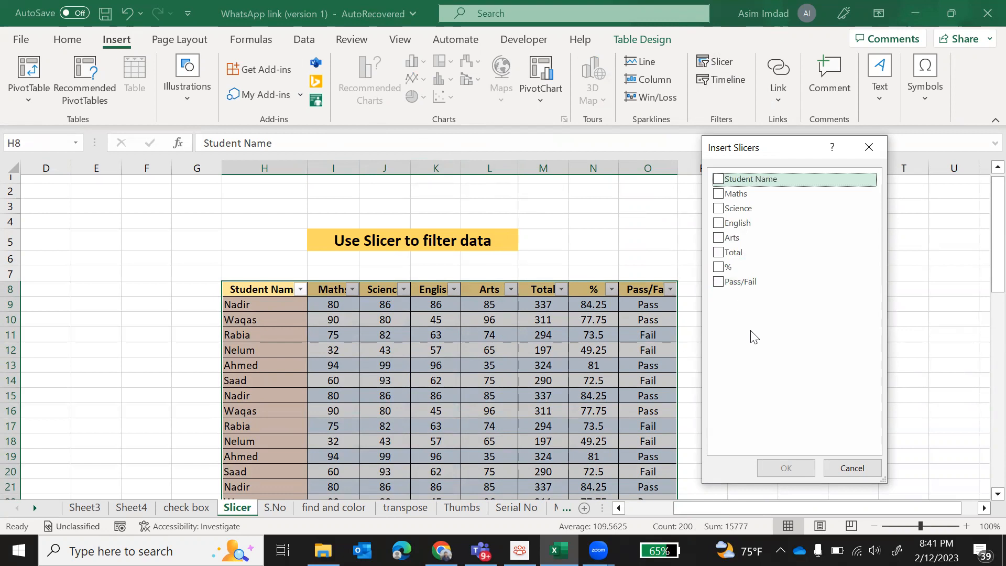
pyautogui.click(721, 286)
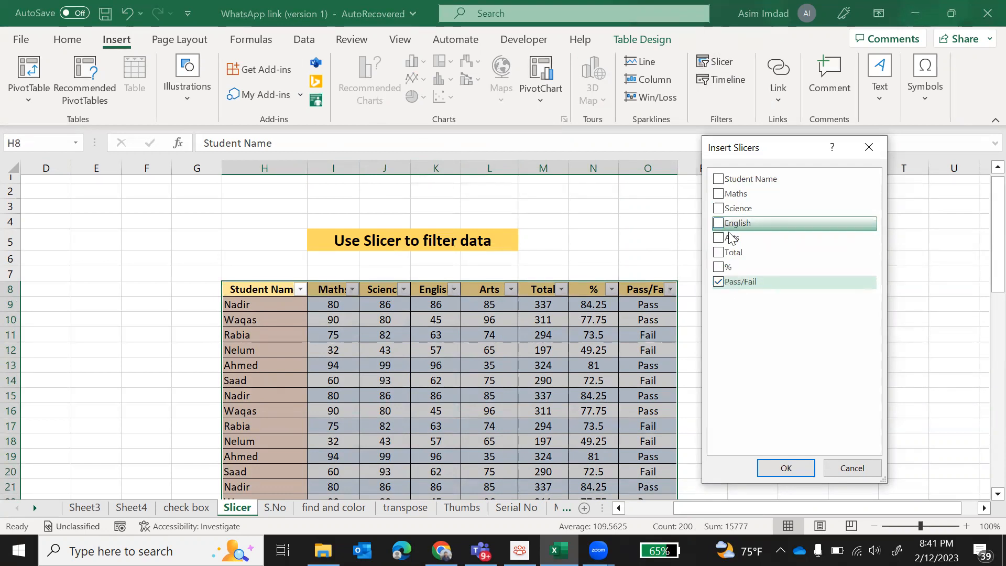
pyautogui.click(787, 469)
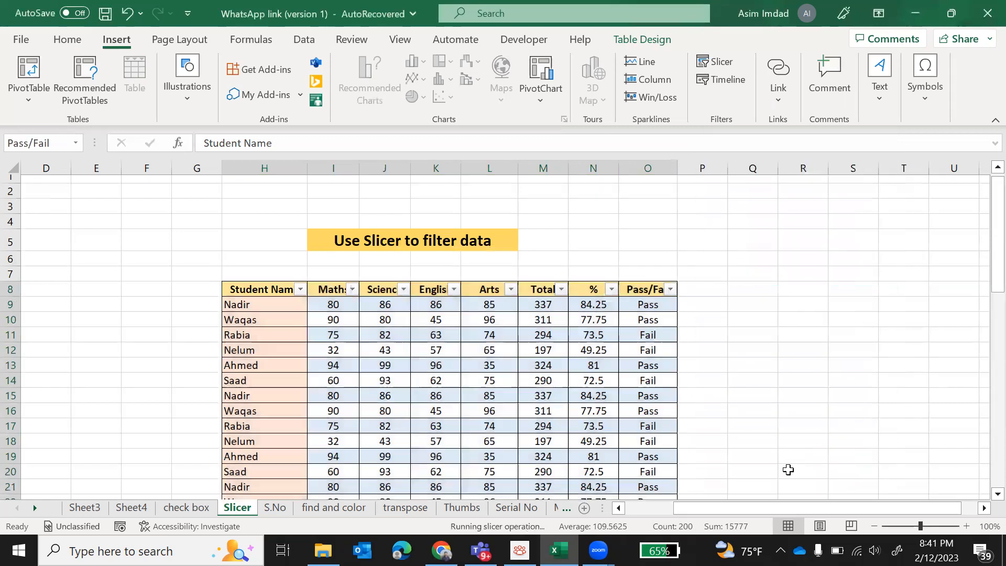
pyautogui.moveTo(516, 437); pyautogui.dragTo(516, 310)
pyautogui.moveTo(530, 239); pyautogui.dragTo(765, 301)
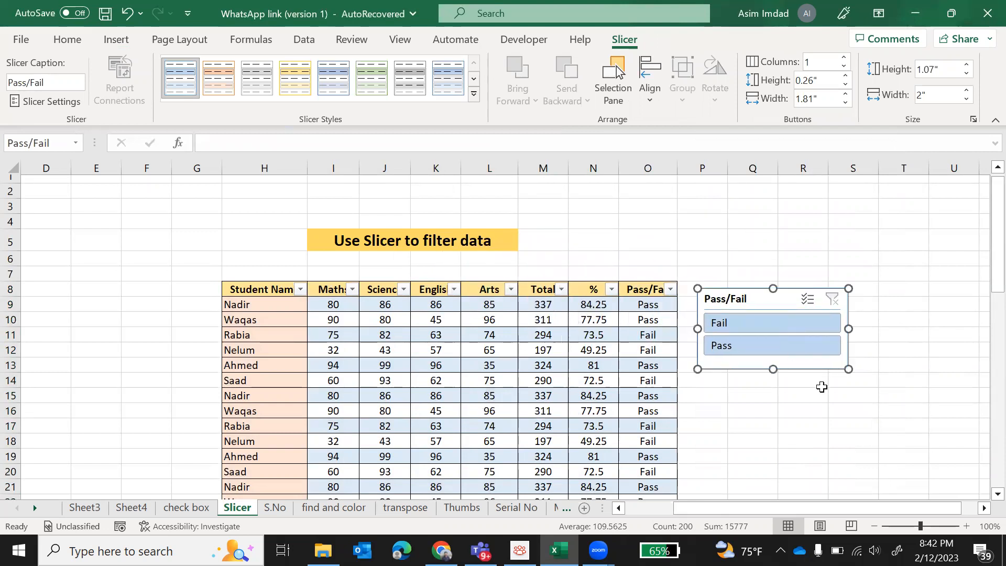
# Switch the student table's Pass/Fail slicer between Fail and Pass several times, and clear its filter.
pyautogui.moveTo(997, 267); pyautogui.dragTo(984, 293)
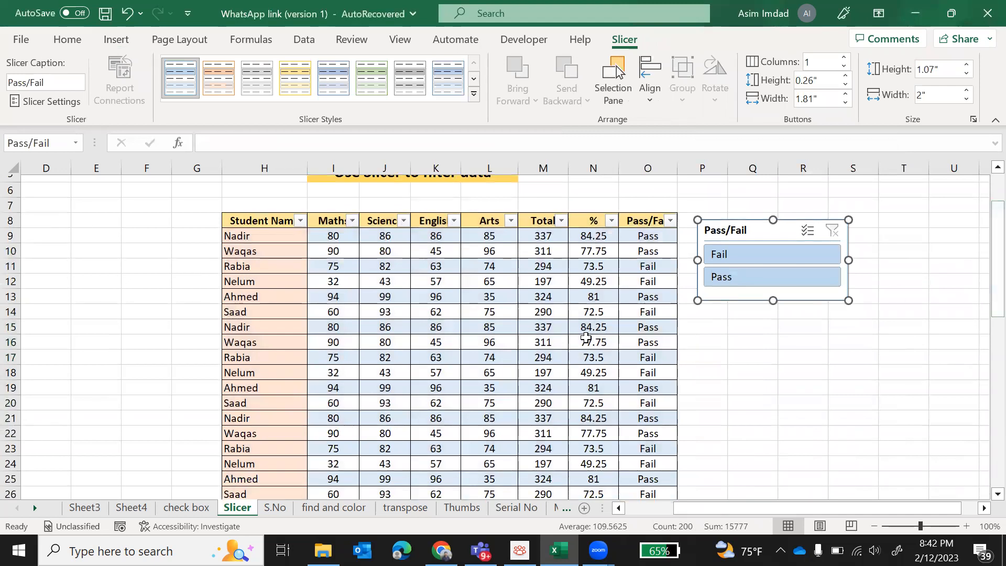
pyautogui.click(733, 256)
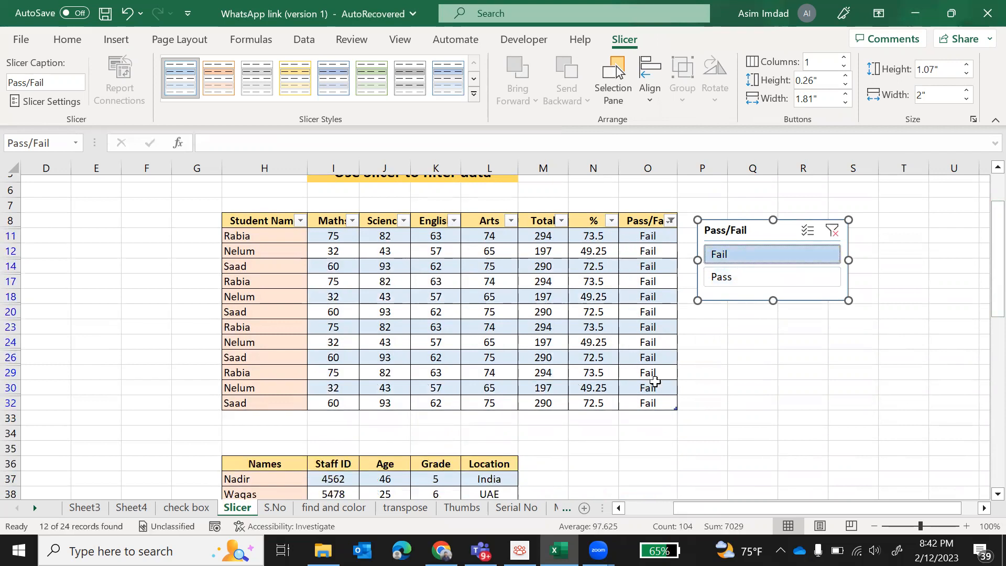
pyautogui.click(728, 284)
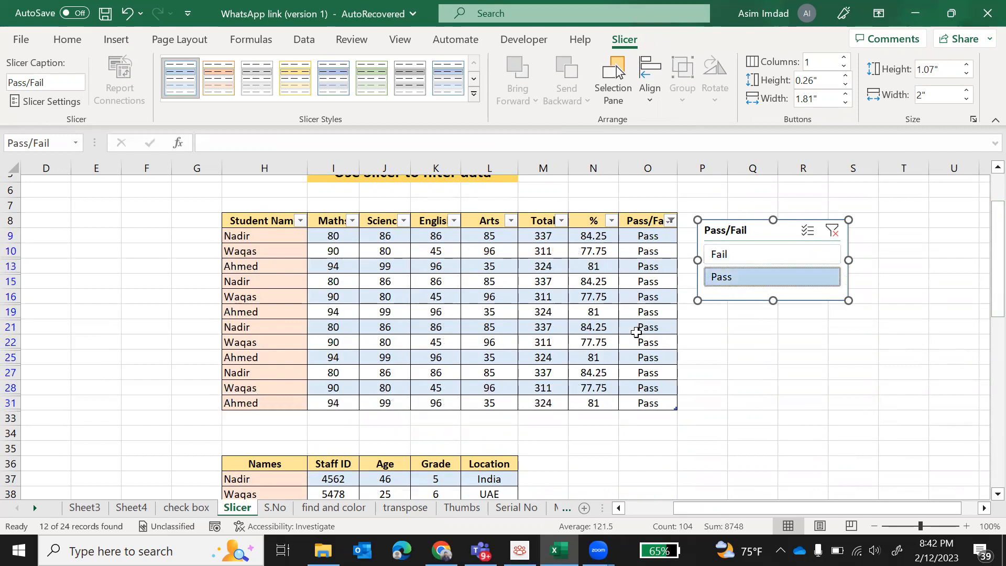
pyautogui.click(726, 257)
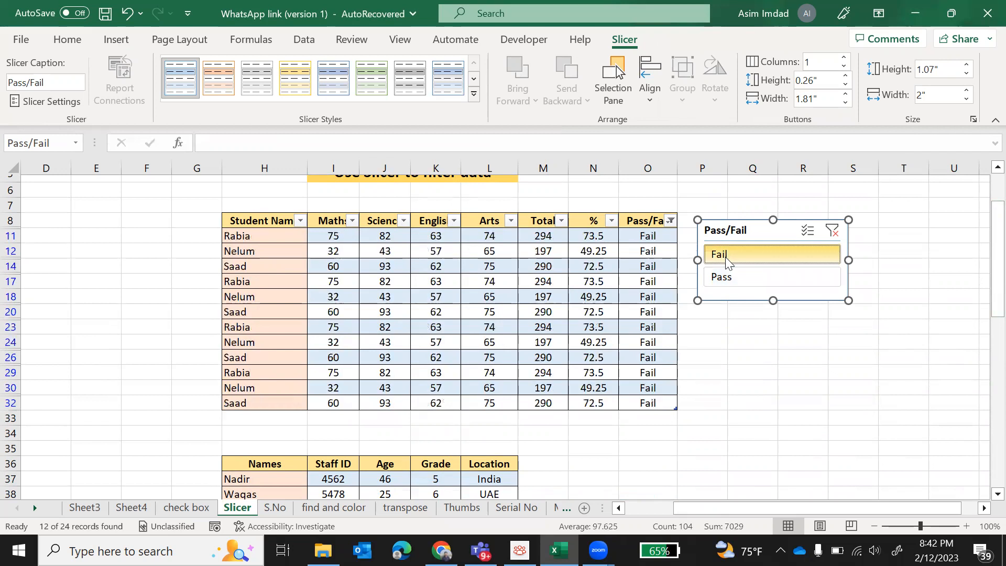
pyautogui.click(723, 278)
pyautogui.click(723, 254)
pyautogui.click(723, 274)
pyautogui.click(719, 254)
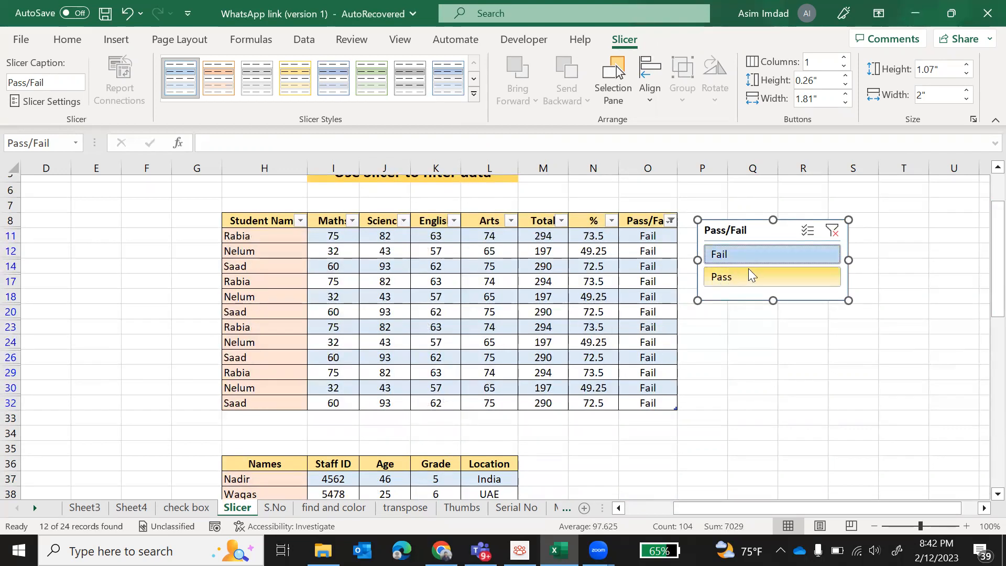
pyautogui.click(834, 234)
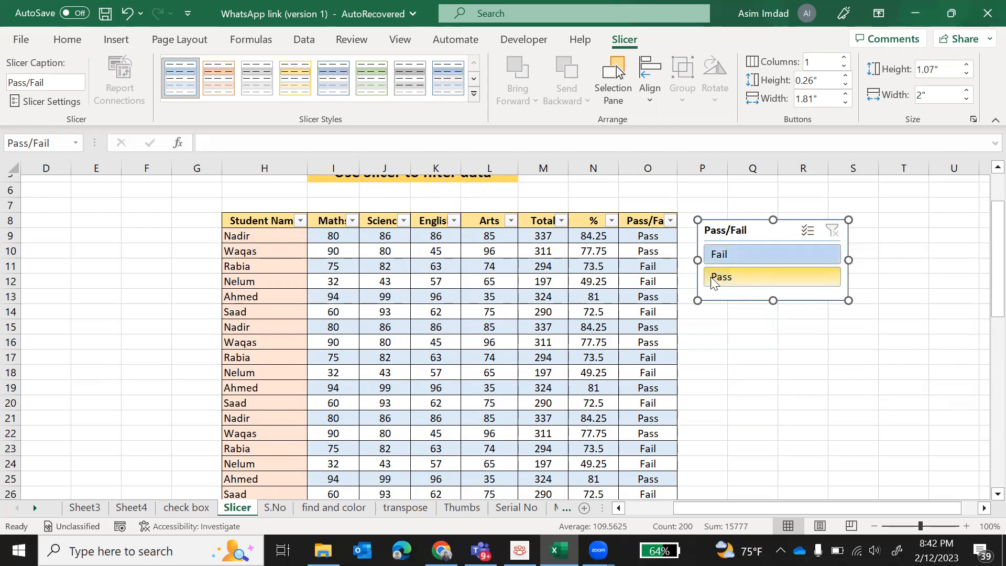
pyautogui.click(730, 343)
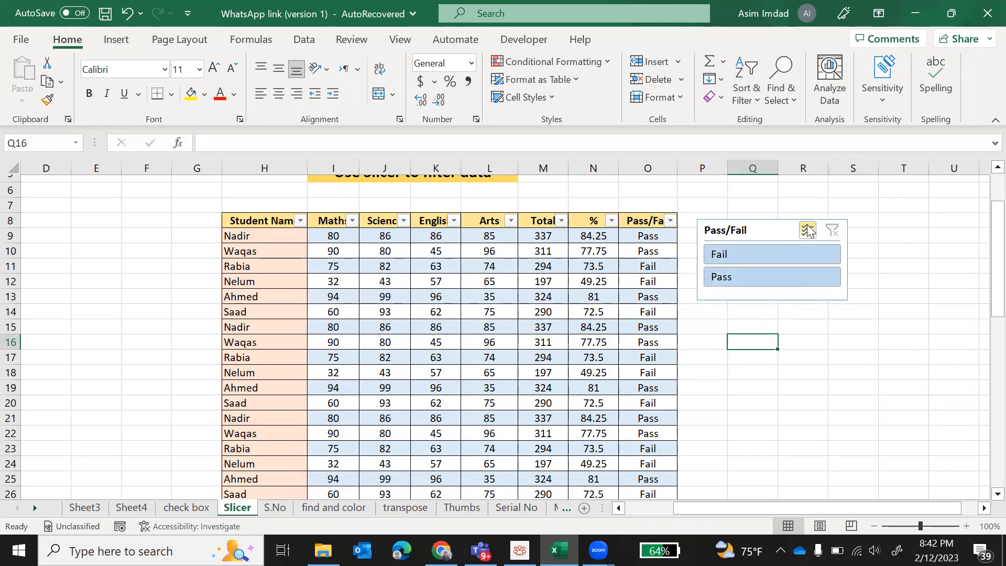
# Format the staff data range H36:L57 as a table with the first-row orange Medium style, keeping its first row as headers.
pyautogui.scroll(-9, 770, 389)
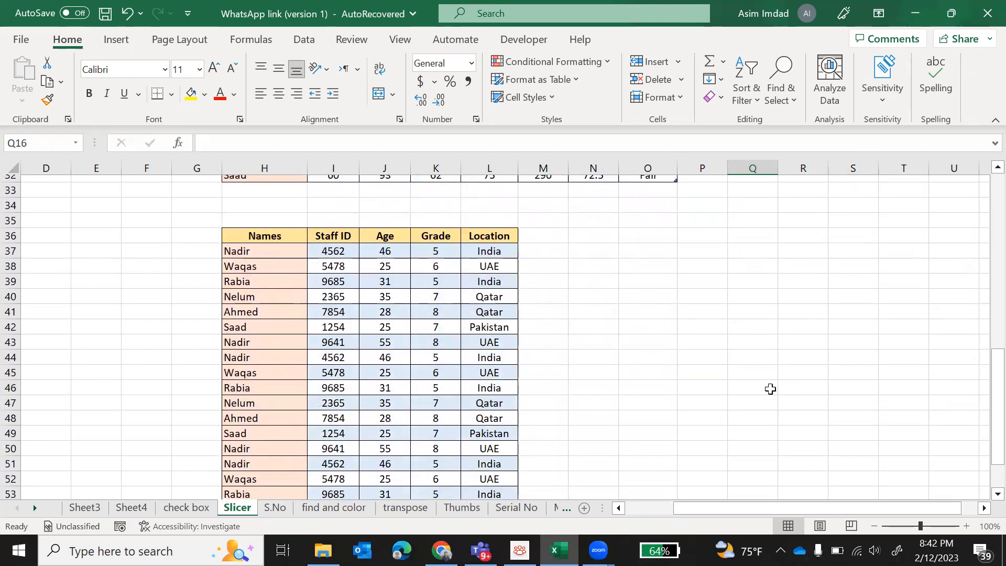
pyautogui.scroll(-2, 770, 389)
pyautogui.scroll(1, 770, 389)
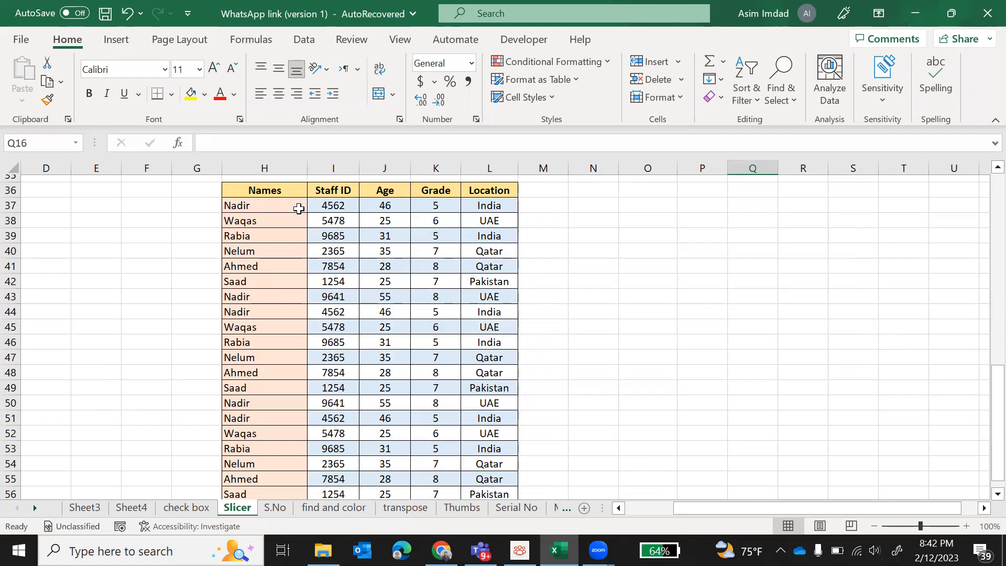
pyautogui.moveTo(291, 193); pyautogui.dragTo(502, 475)
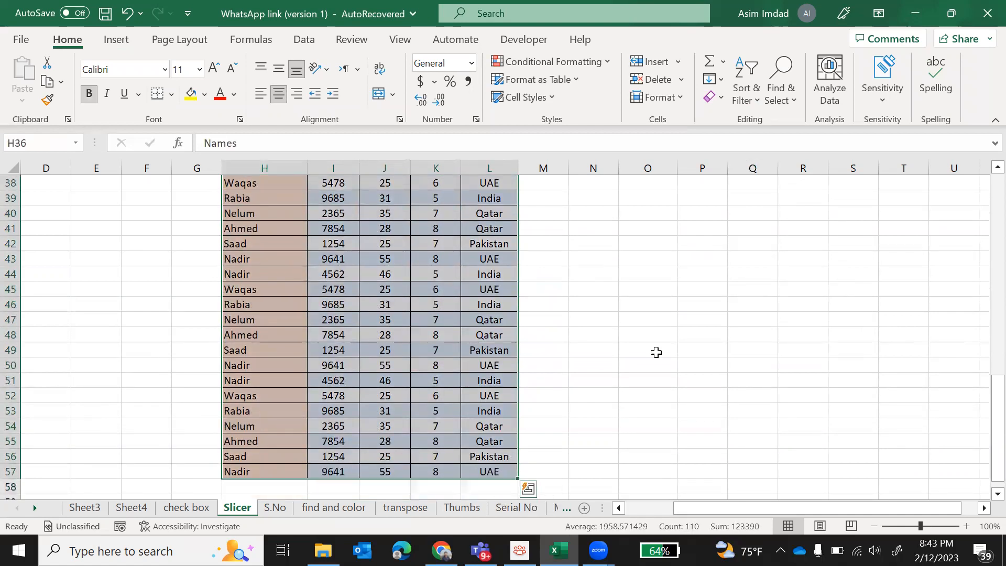
pyautogui.scroll(2, 618, 367)
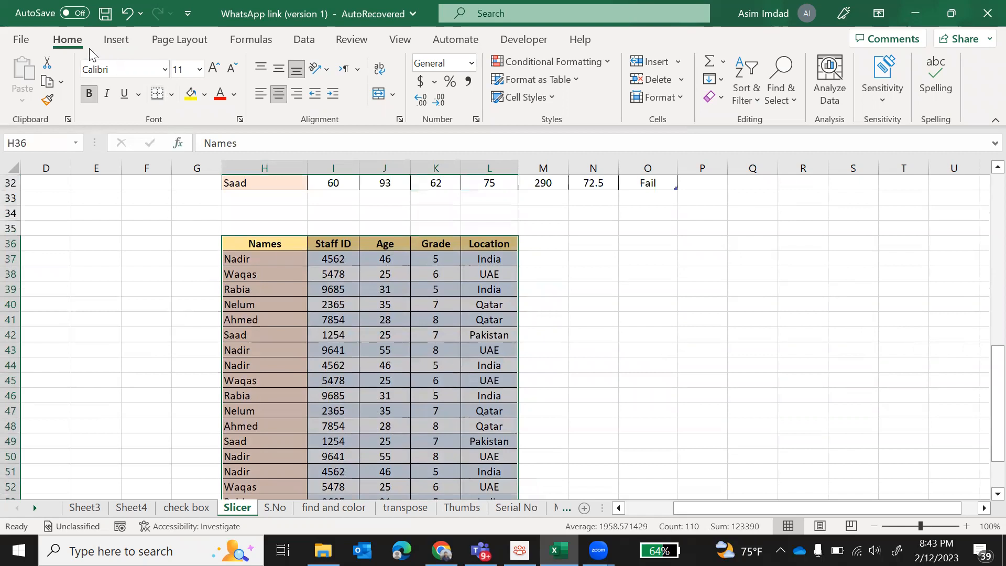
pyautogui.click(570, 83)
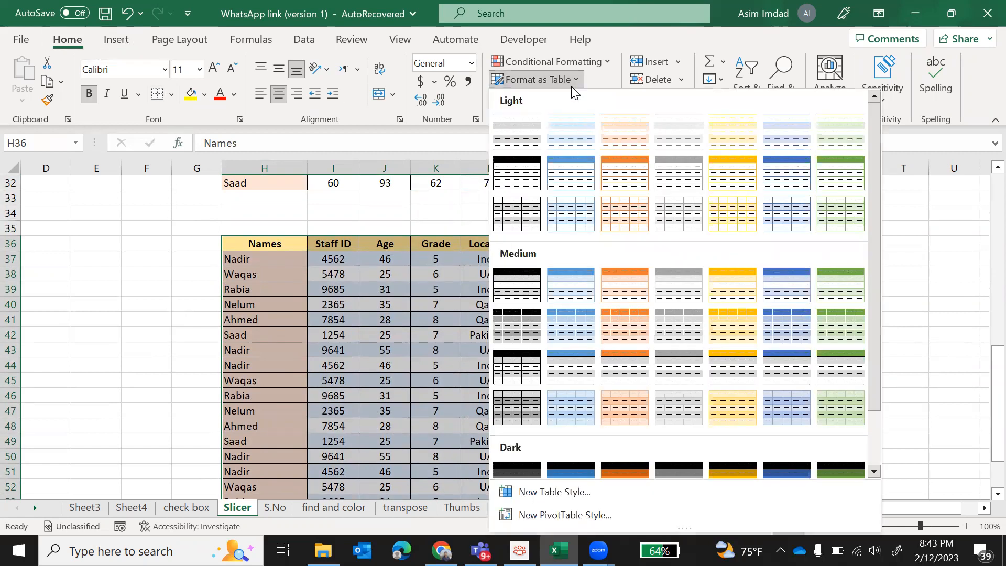
pyautogui.click(632, 286)
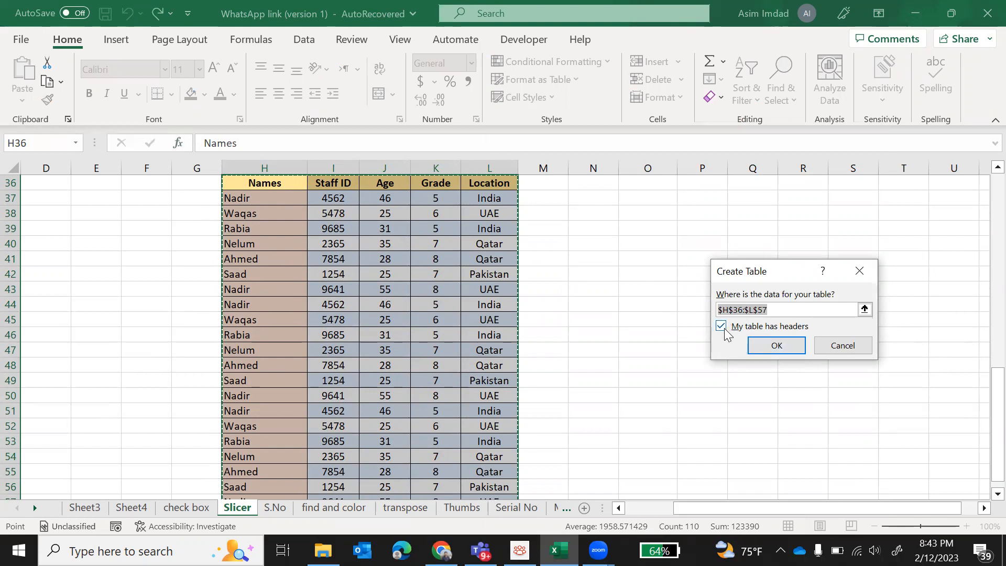
pyautogui.click(773, 346)
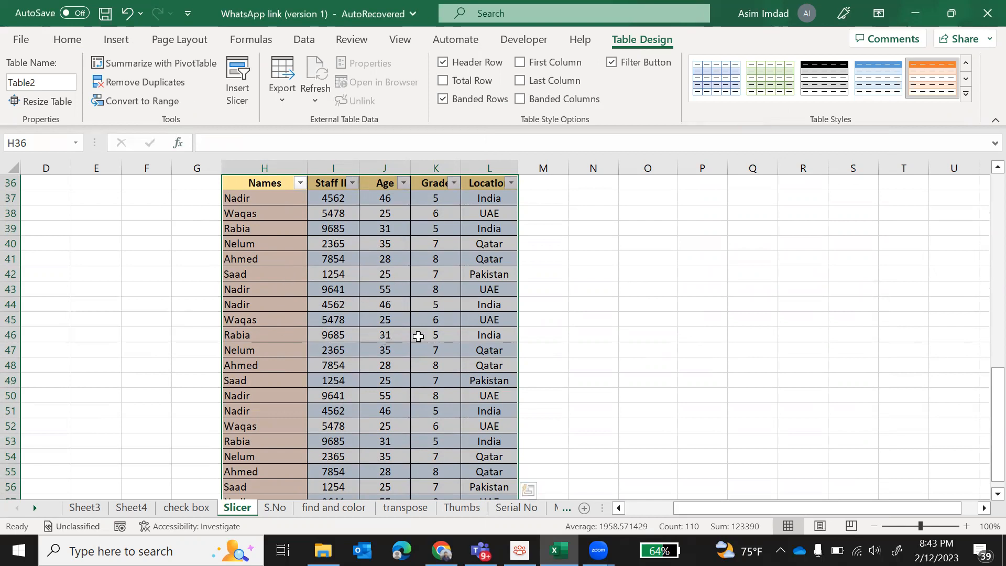
# Insert a Location slicer for the staff table and place it beside the table, shrunk to 1.81" high.
pyautogui.click(117, 40)
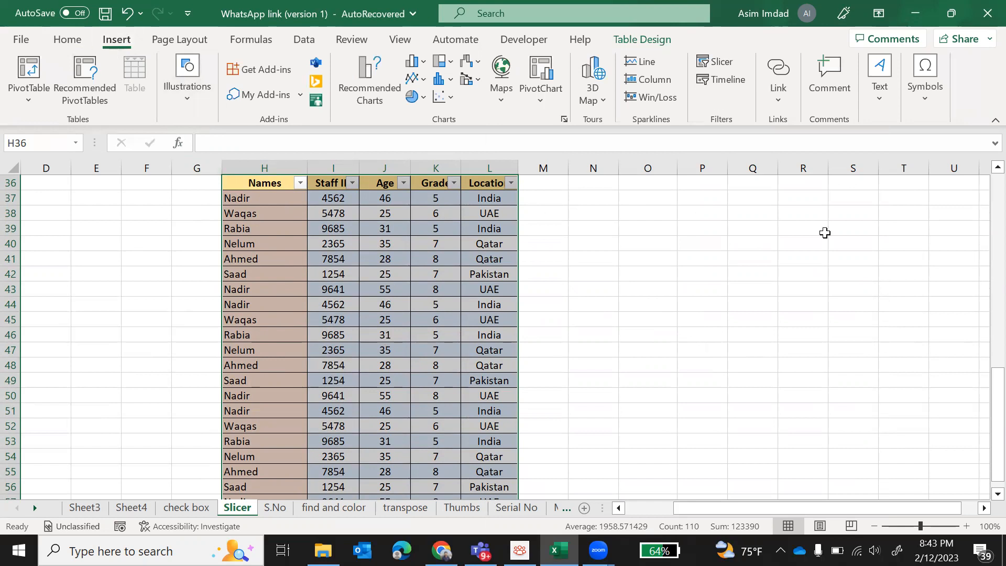
pyautogui.click(720, 65)
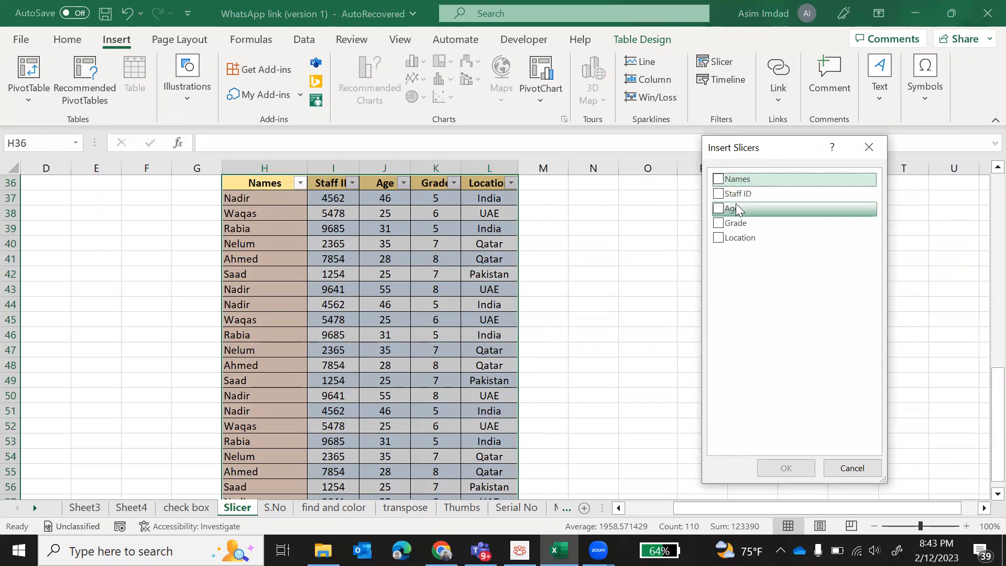
pyautogui.click(723, 245)
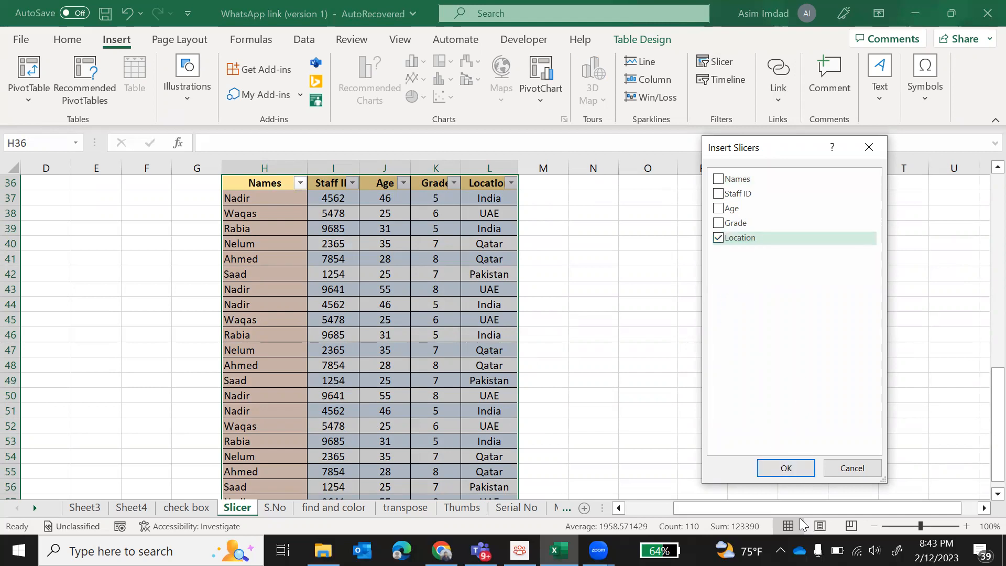
pyautogui.click(785, 467)
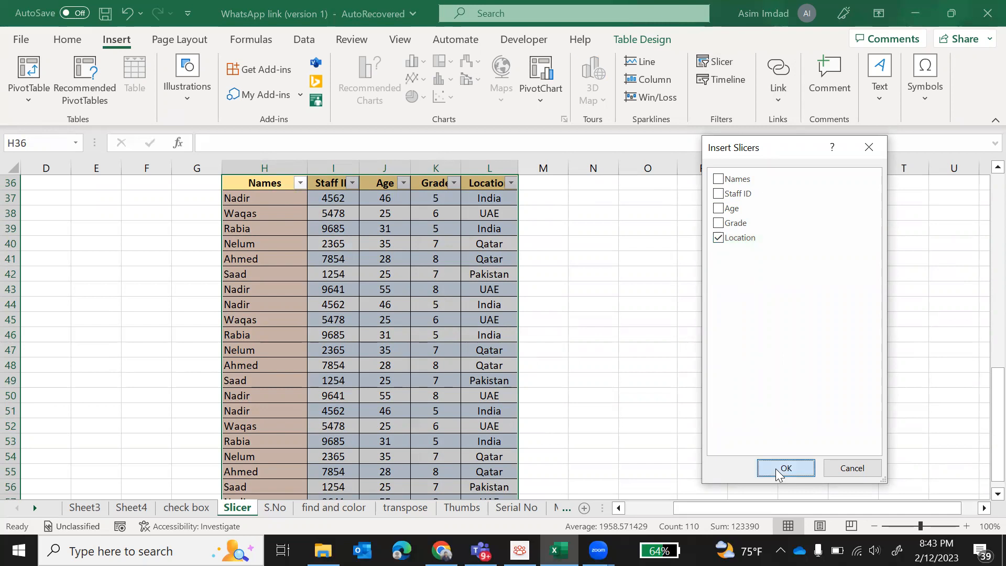
pyautogui.moveTo(500, 250); pyautogui.dragTo(607, 206)
pyautogui.moveTo(622, 400); pyautogui.dragTo(616, 327)
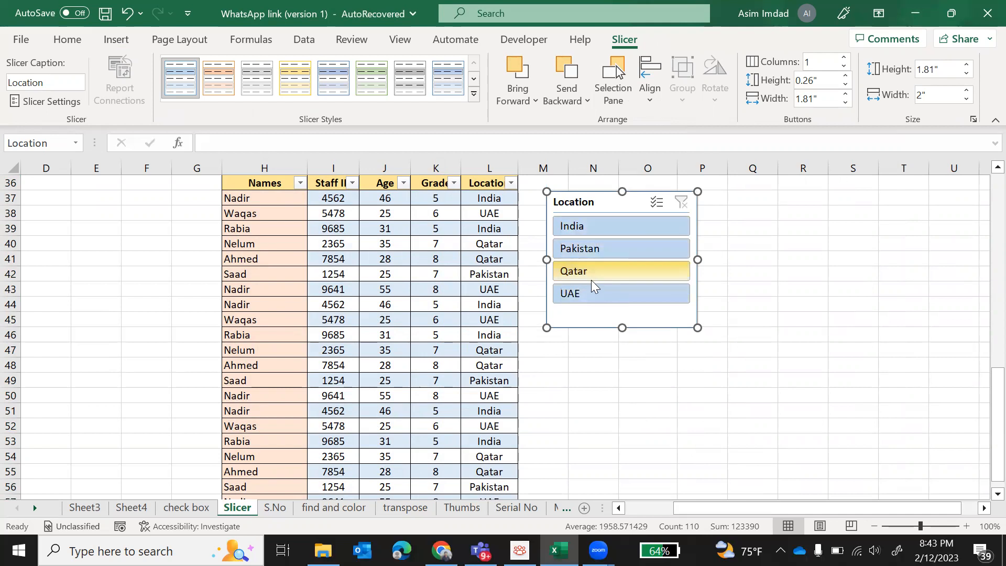
# Filter the staff table with the Location slicer by India, Pakistan, Qatar and UAE in turn, and clear the filter.
pyautogui.click(606, 230)
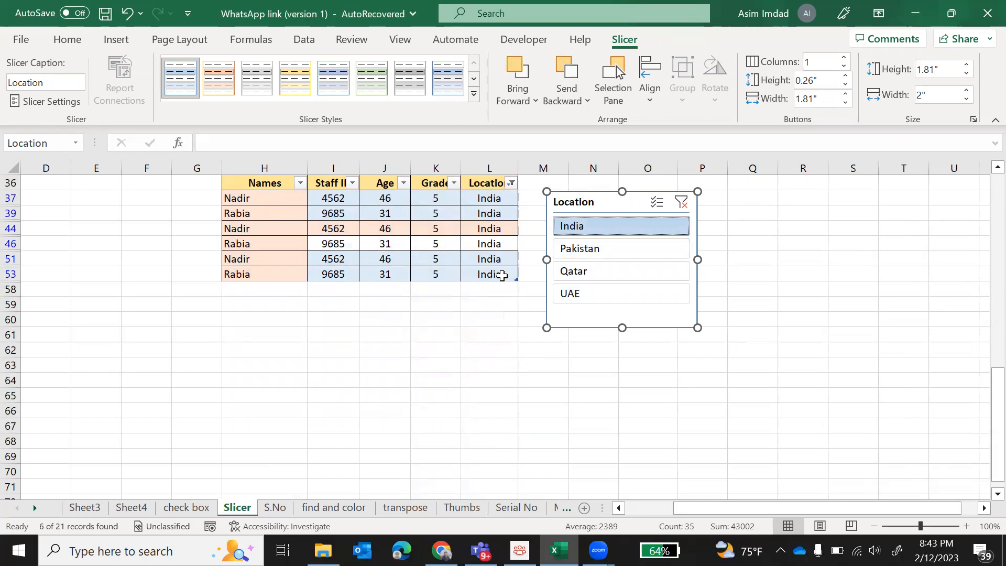
pyautogui.click(579, 251)
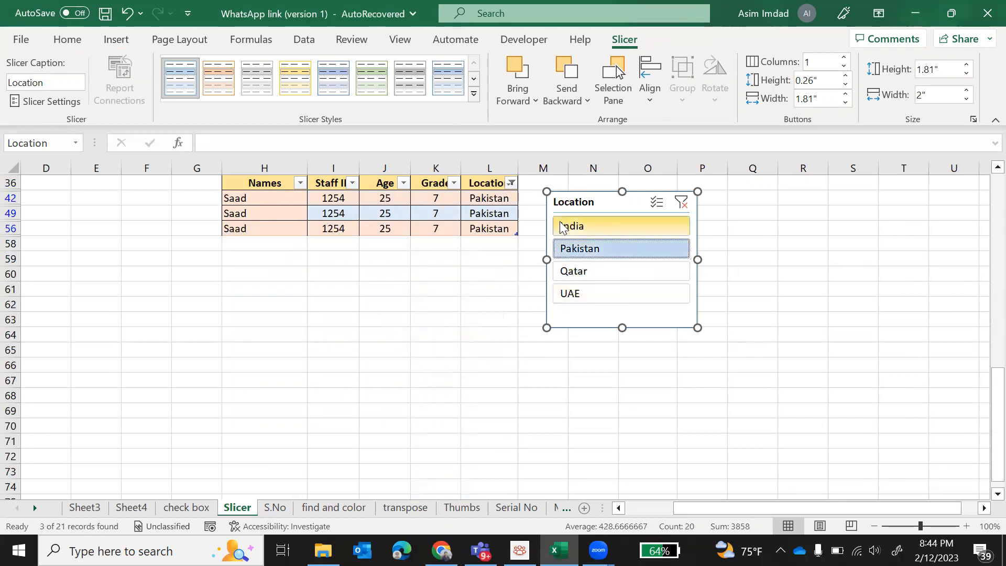
pyautogui.click(575, 278)
pyautogui.click(578, 294)
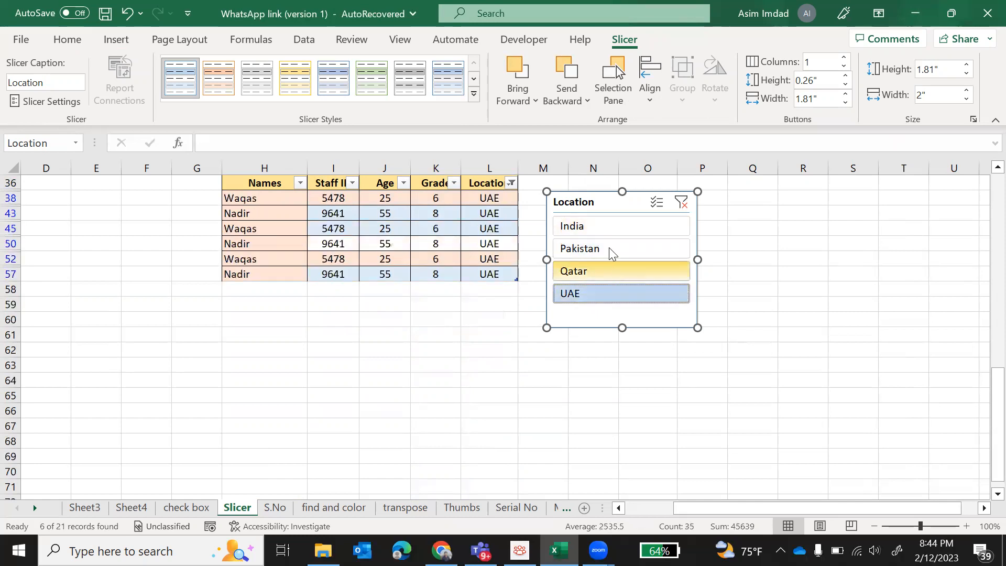
pyautogui.click(681, 203)
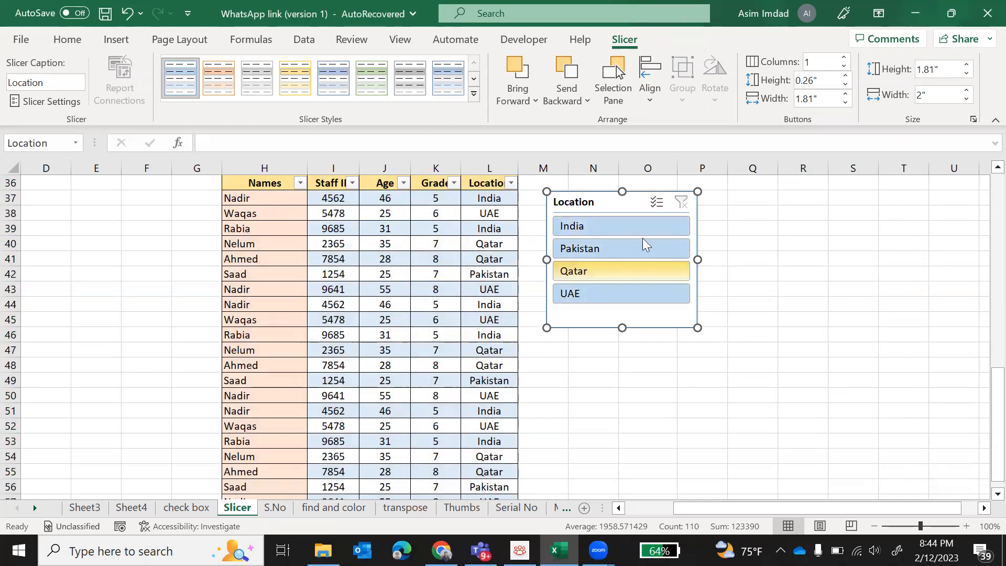
# Turn on multi-select in the Location slicer and deselect UAE, Qatar and Pakistan so only India stays selected.
pyautogui.click(657, 206)
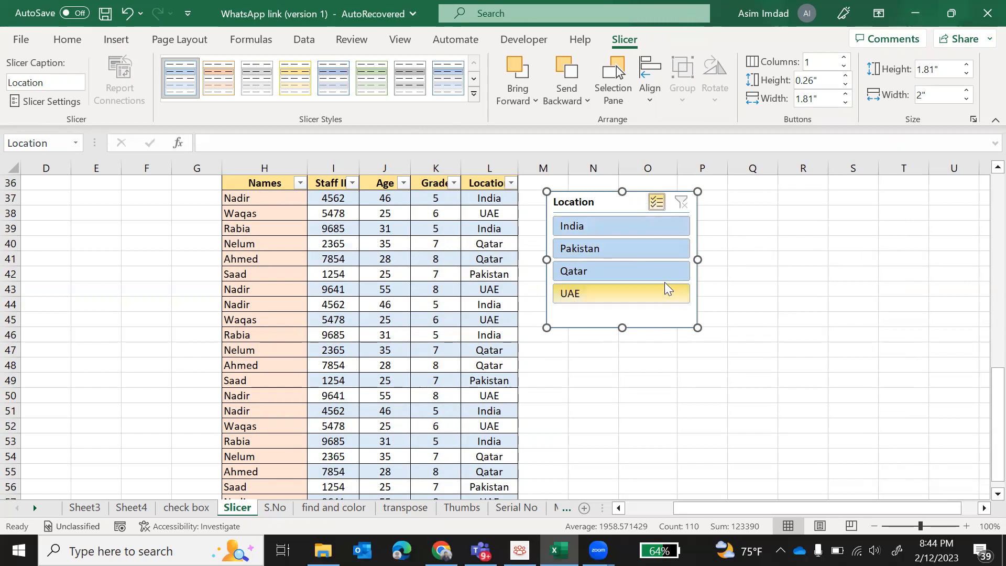
pyautogui.click(596, 292)
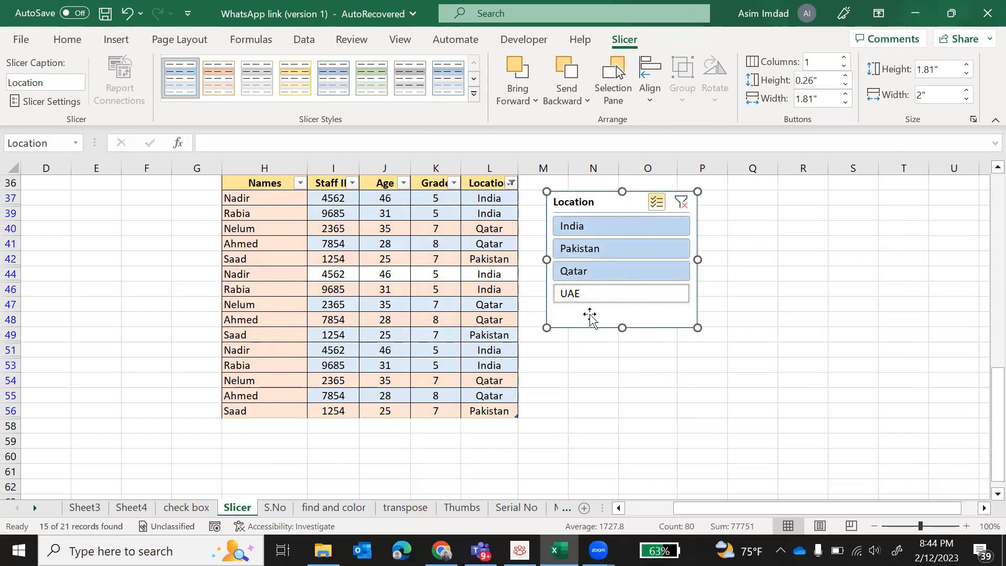
pyautogui.click(589, 277)
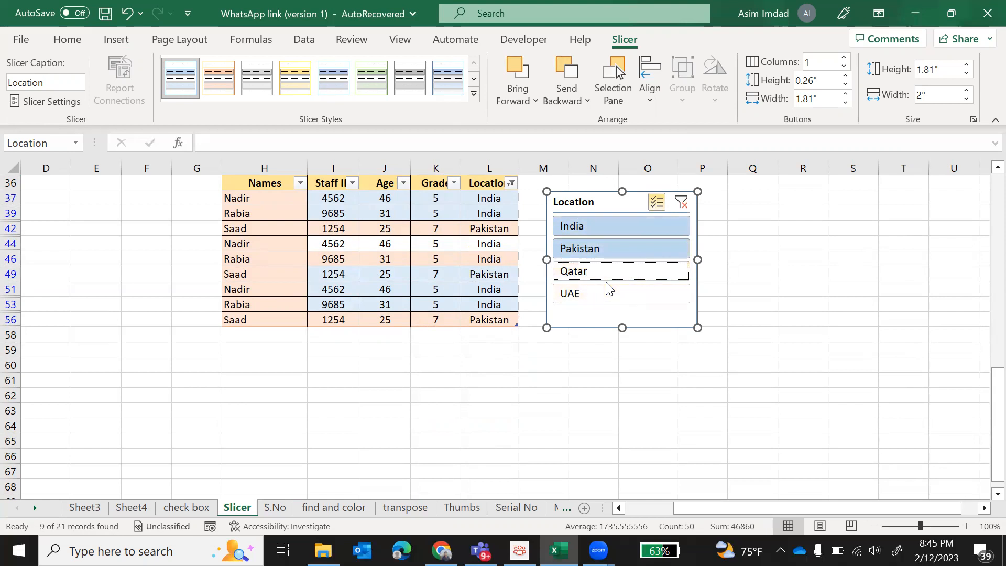
pyautogui.click(605, 249)
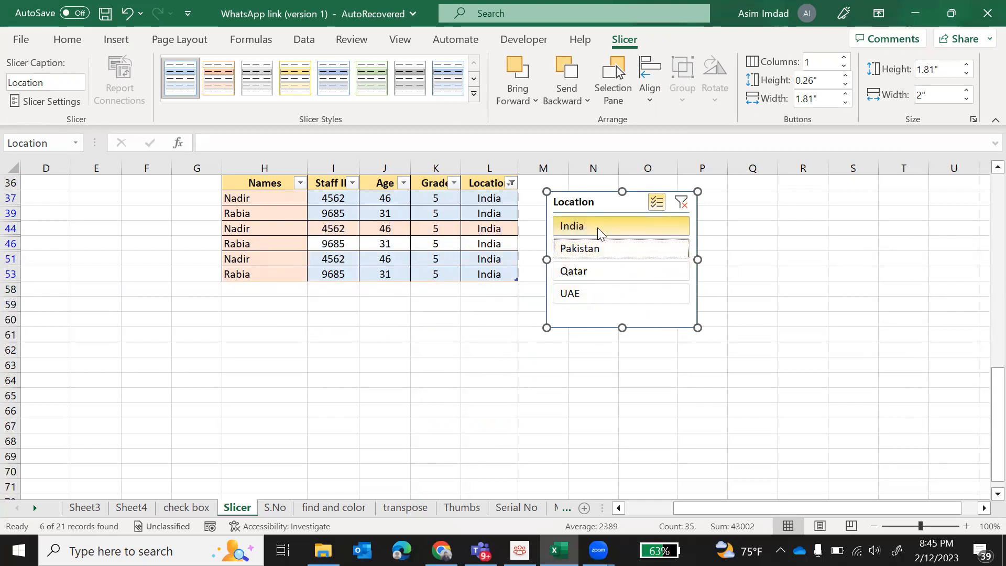
# Add UAE and Qatar to the Location slicer's India selection, deselect UAE again, and clear the filter.
pyautogui.click(600, 299)
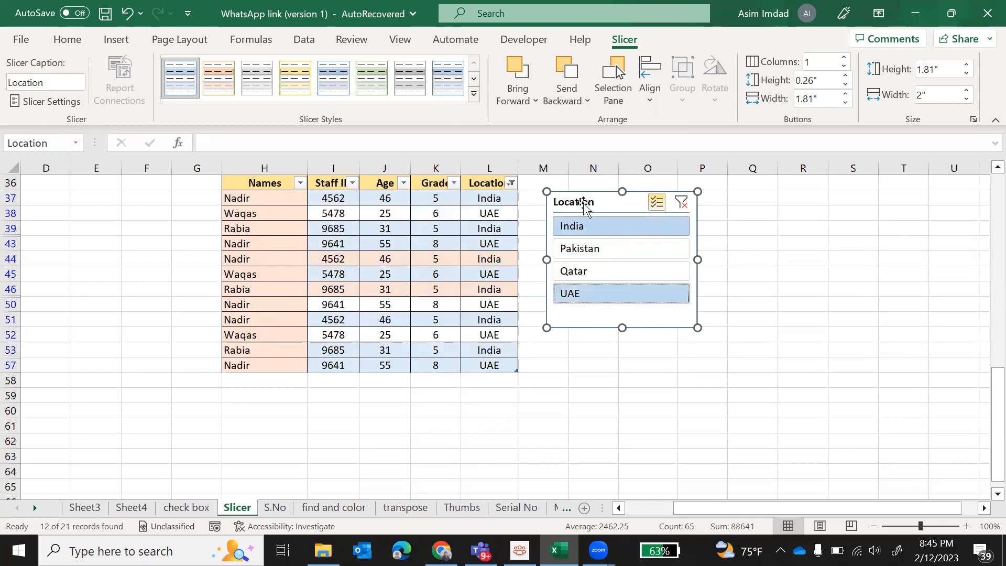
pyautogui.click(600, 275)
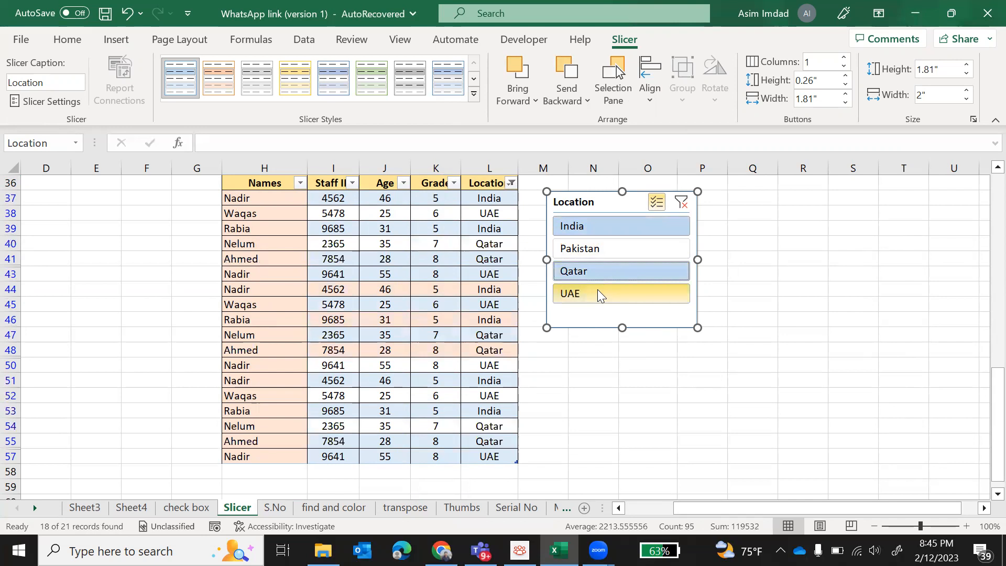
pyautogui.click(598, 293)
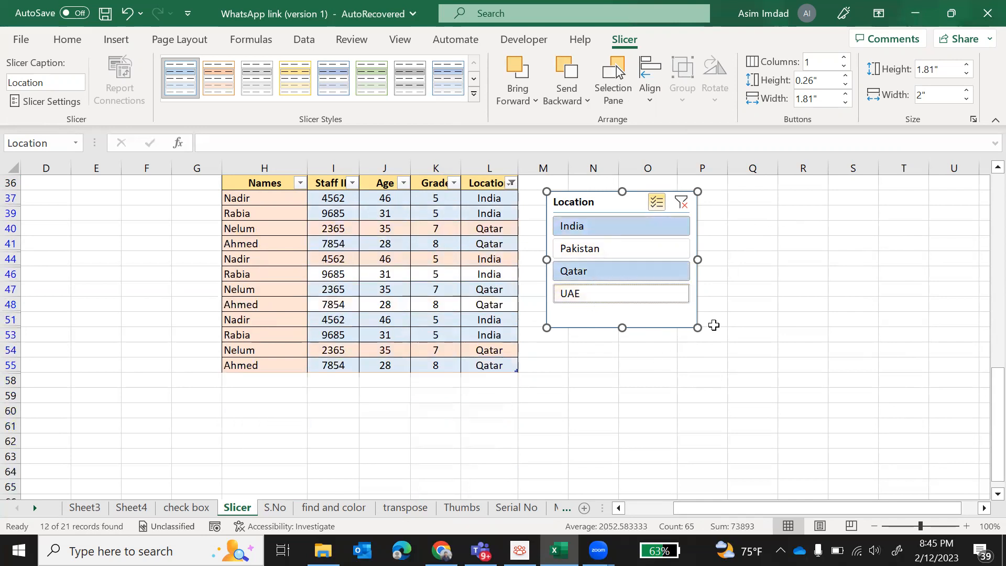
pyautogui.click(682, 205)
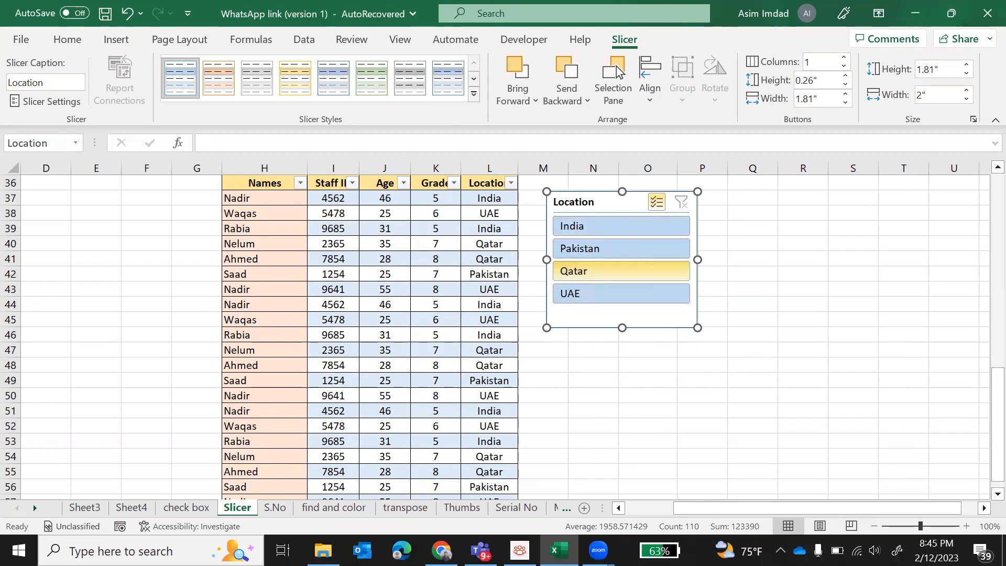
# Delete the Location slicer beside the staff table.
pyautogui.click(703, 442)
pyautogui.click(595, 204)
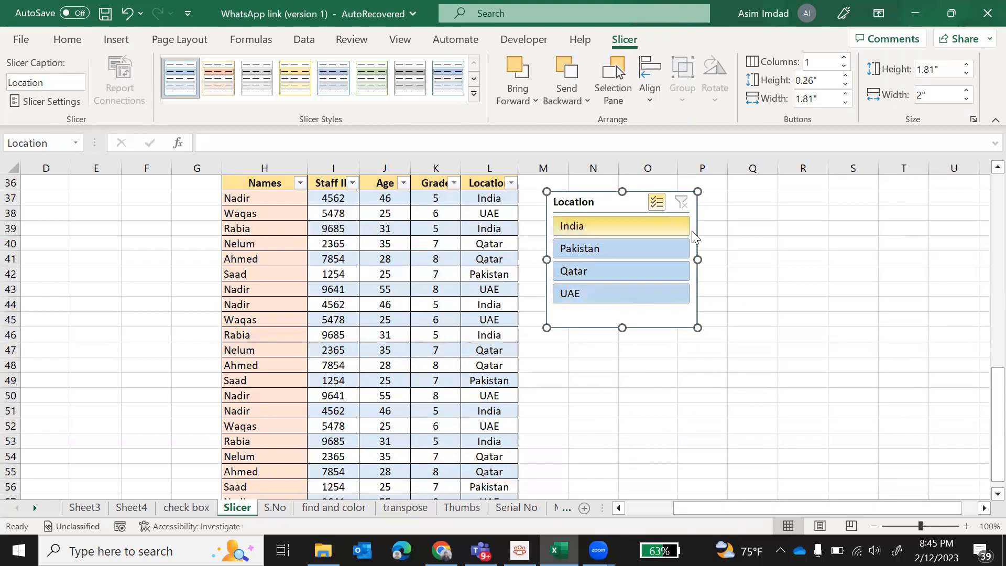
pyautogui.press('Delete')
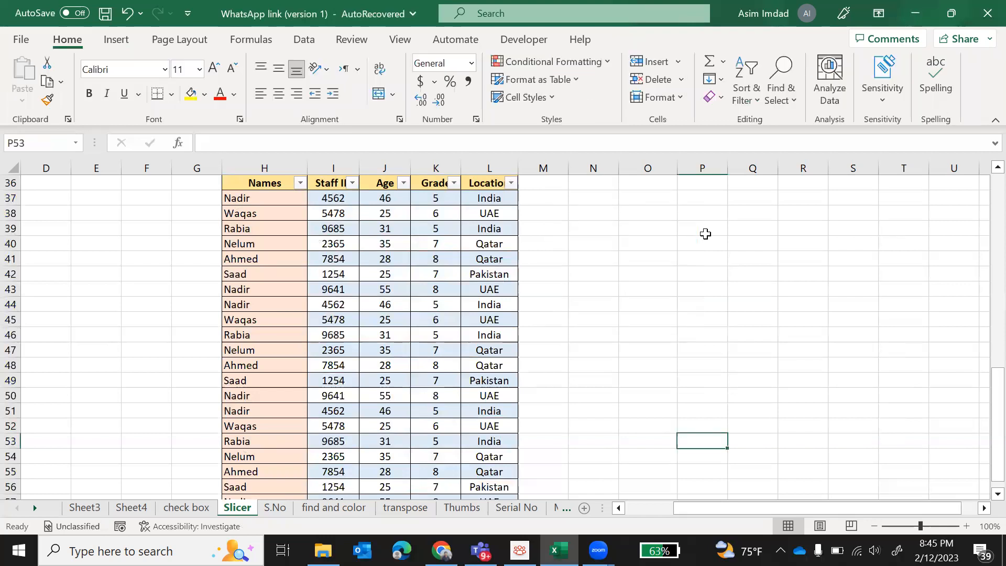
# Convert the staff table starting at H36 back to a normal range.
pyautogui.scroll(2, 653, 278)
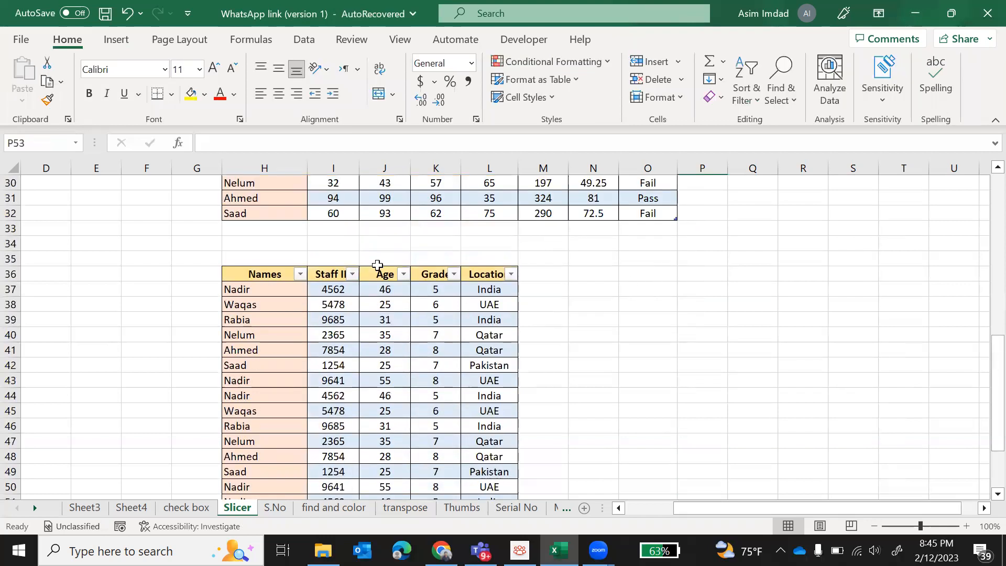
pyautogui.moveTo(252, 274); pyautogui.dragTo(456, 490)
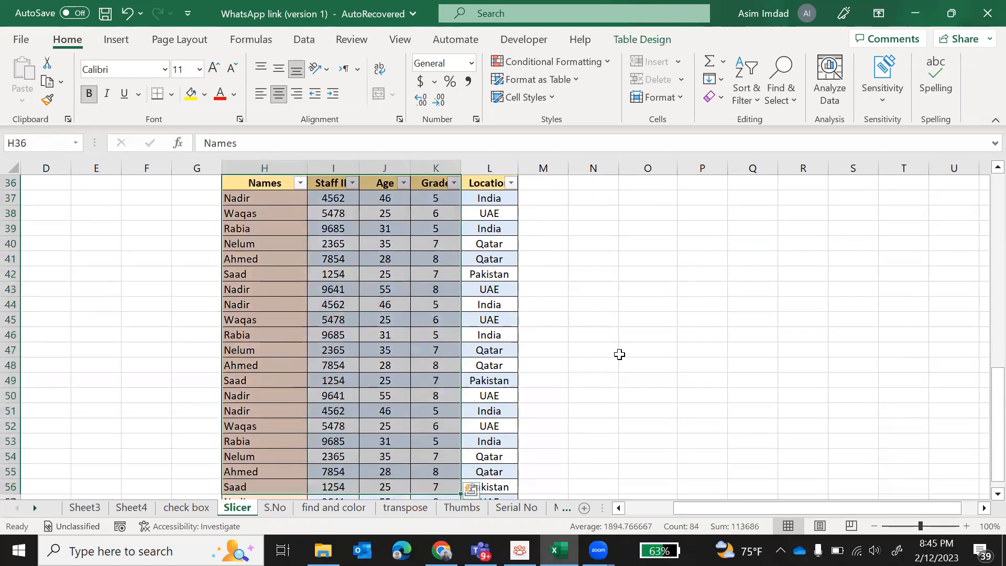
pyautogui.click(619, 354)
pyautogui.scroll(2, 309, 327)
pyautogui.click(262, 290)
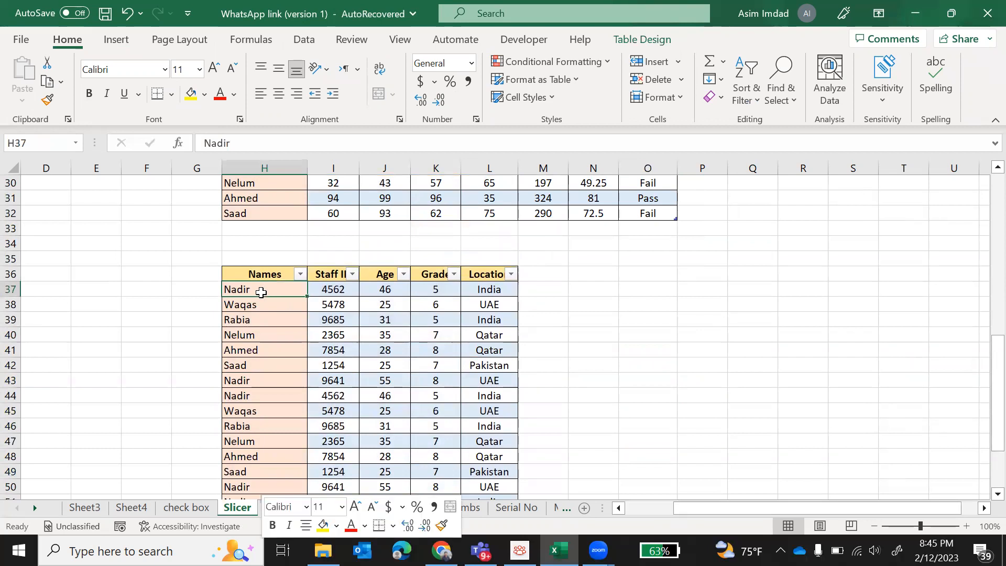
pyautogui.rightClick(262, 292)
pyautogui.moveTo(304, 377)
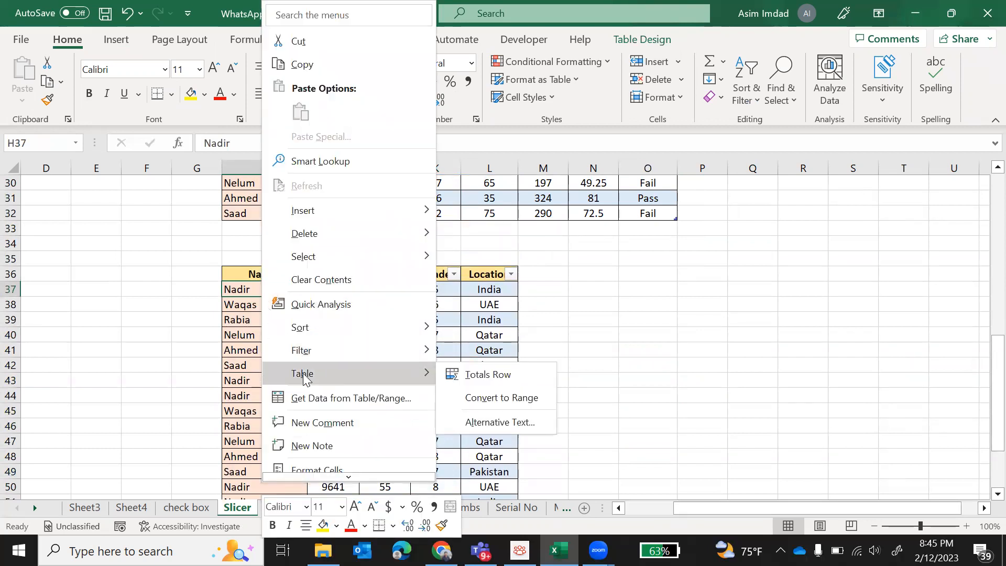
pyautogui.click(489, 397)
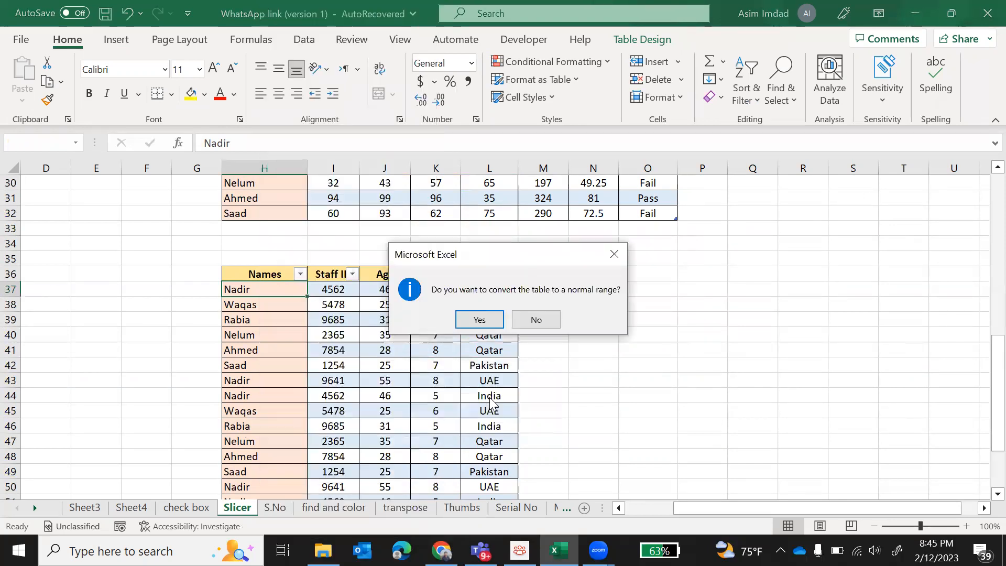
pyautogui.click(472, 319)
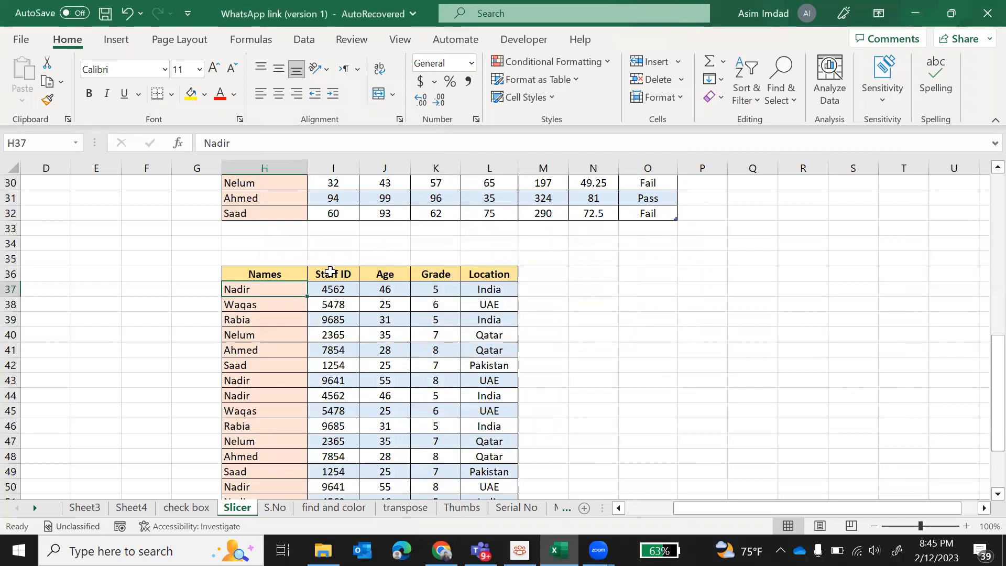
# Delete the Pass/Fail slicer beside the student table.
pyautogui.scroll(-3, 333, 356)
pyautogui.scroll(10, 334, 356)
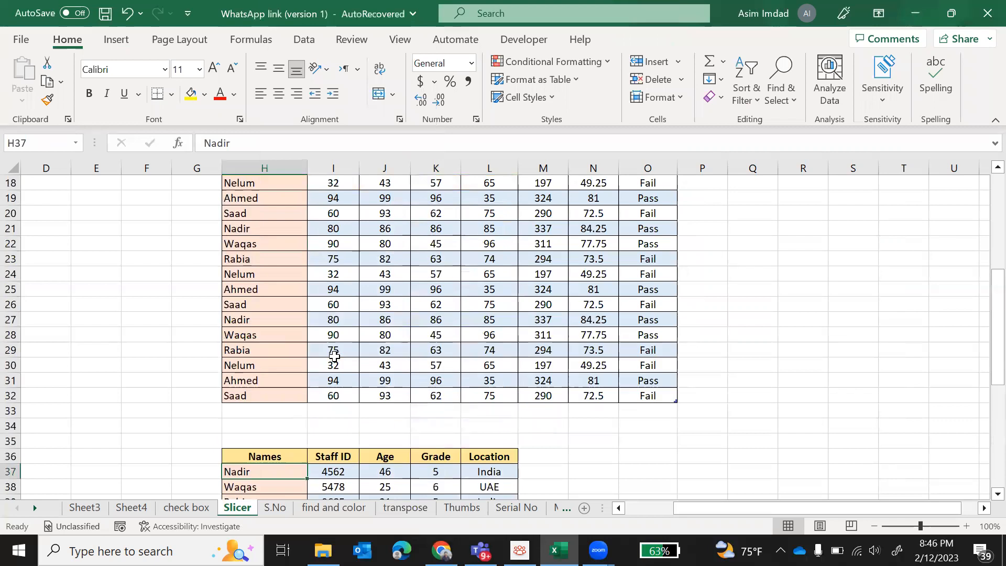
pyautogui.scroll(2, 334, 356)
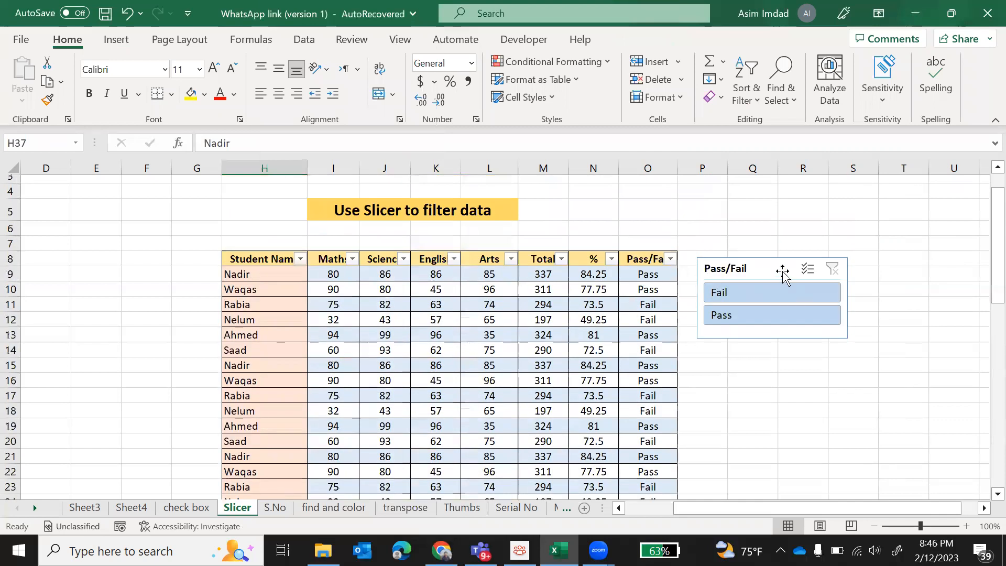
pyautogui.click(777, 271)
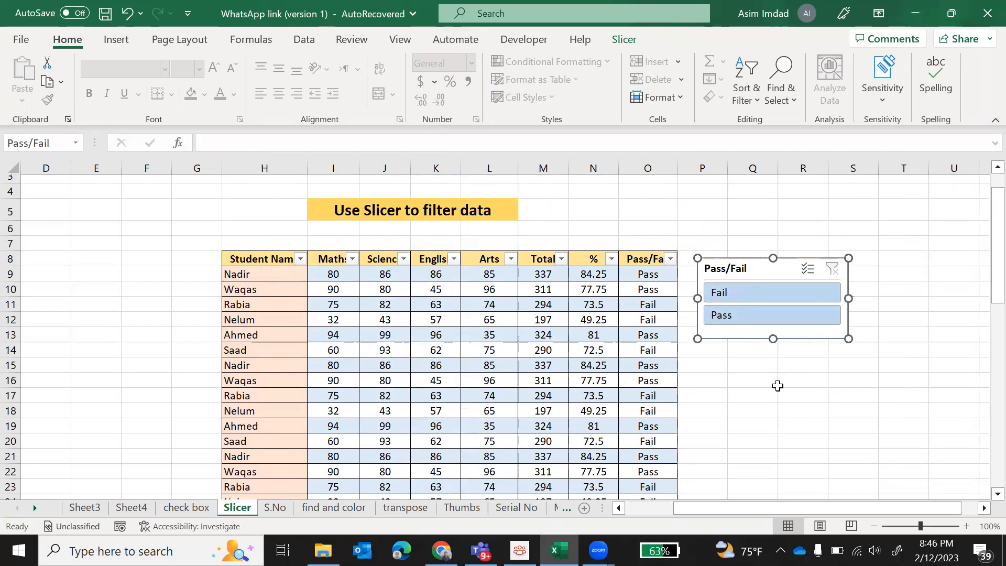
pyautogui.press('Delete')
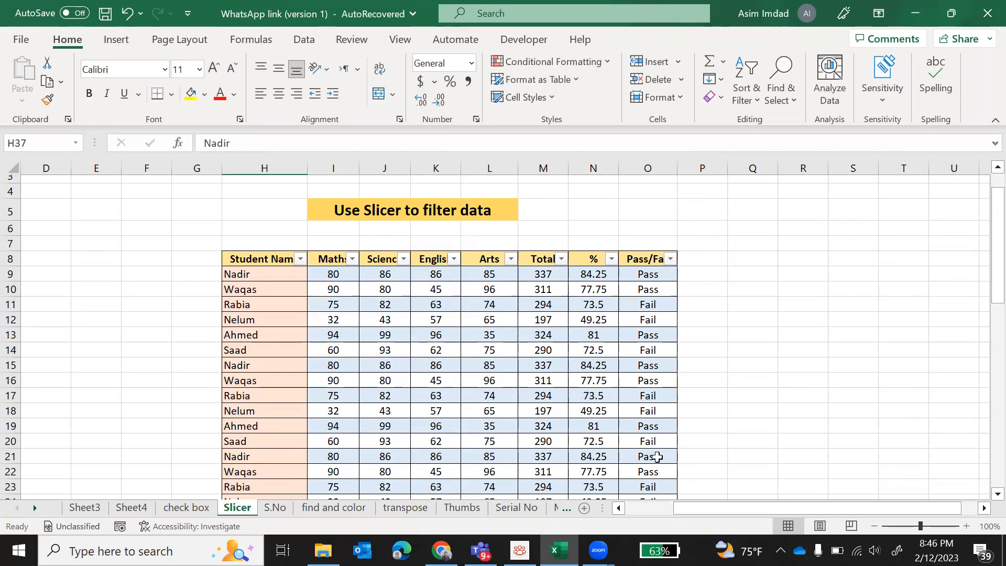
# Convert the student table starting at H8 back to a normal range.
pyautogui.moveTo(247, 260); pyautogui.dragTo(618, 507)
pyautogui.scroll(-1, 489, 342)
pyautogui.click(477, 338)
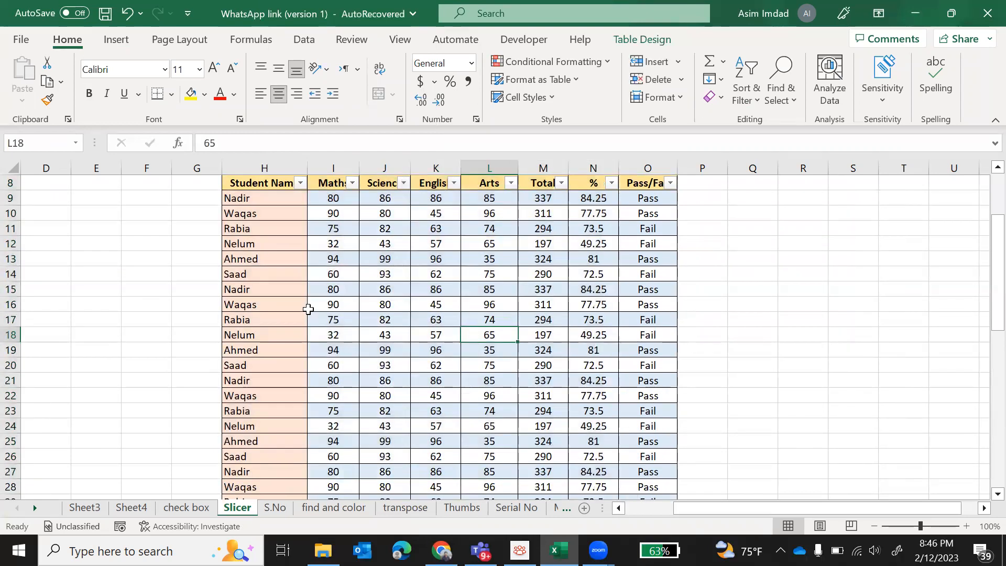
pyautogui.scroll(1, 313, 317)
pyautogui.click(263, 246)
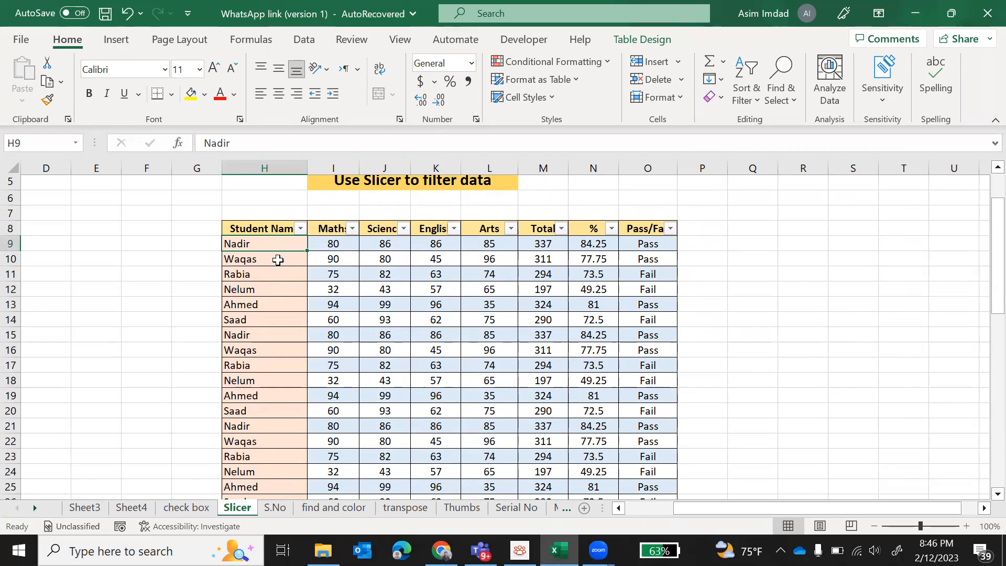
pyautogui.rightClick(259, 241)
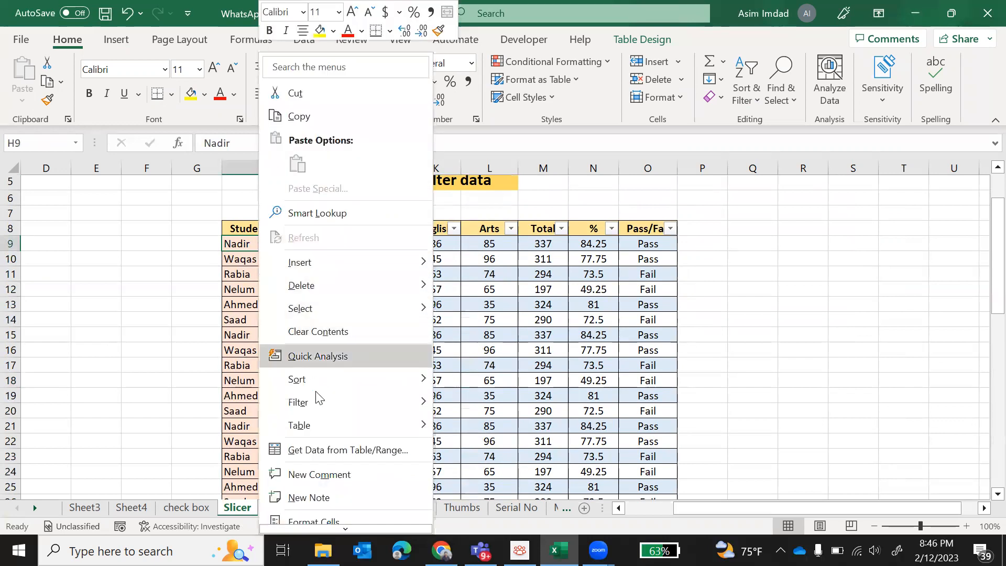
pyautogui.moveTo(317, 431)
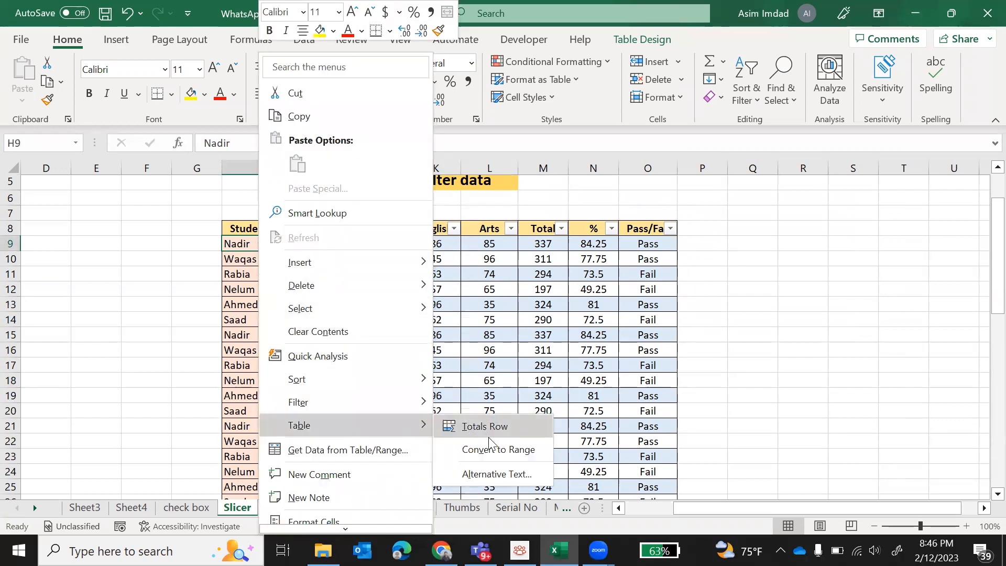
pyautogui.click(495, 451)
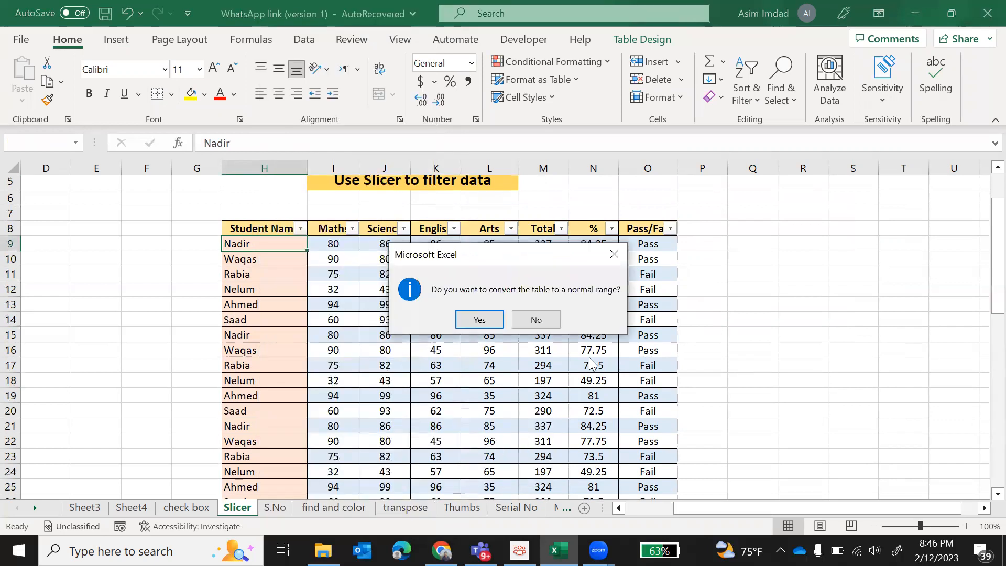
pyautogui.click(471, 321)
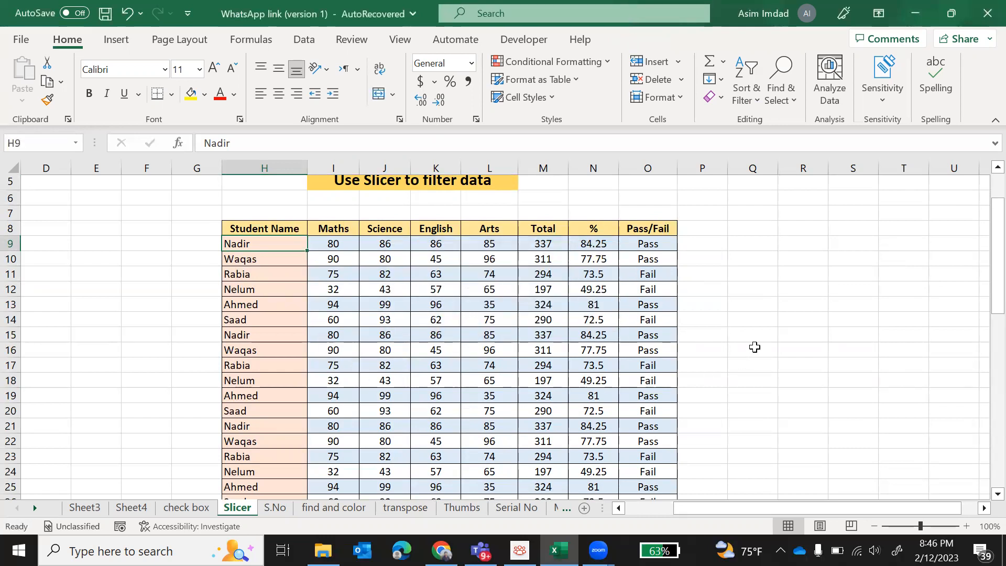